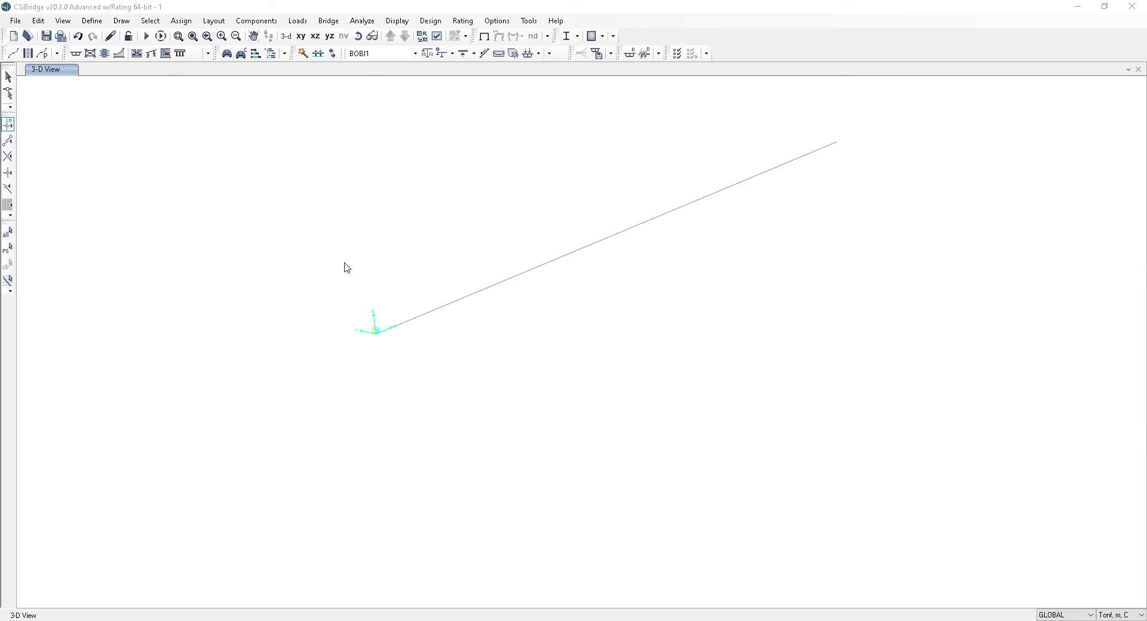
Start a new rectangular concrete frame section property
left_click(257, 21)
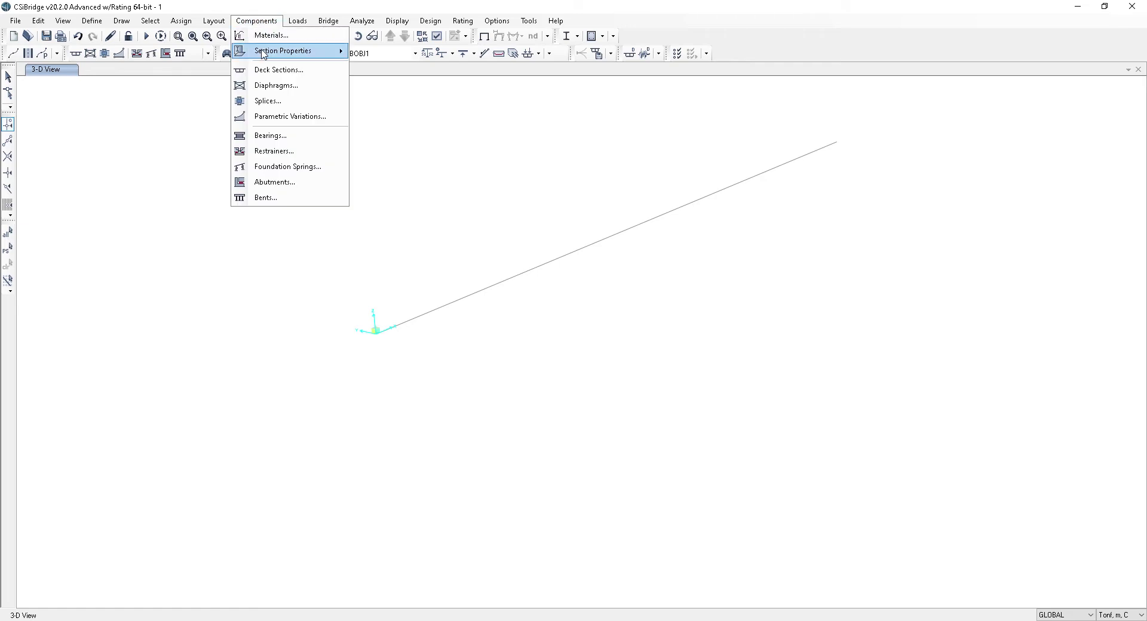
mouse_move(264, 52)
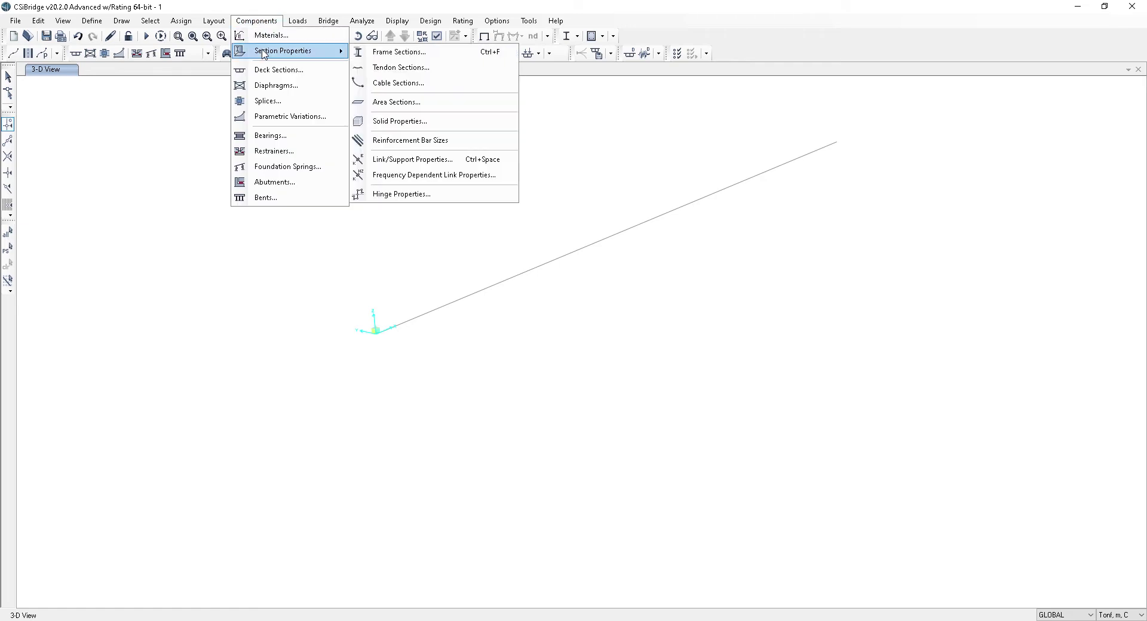
left_click(400, 53)
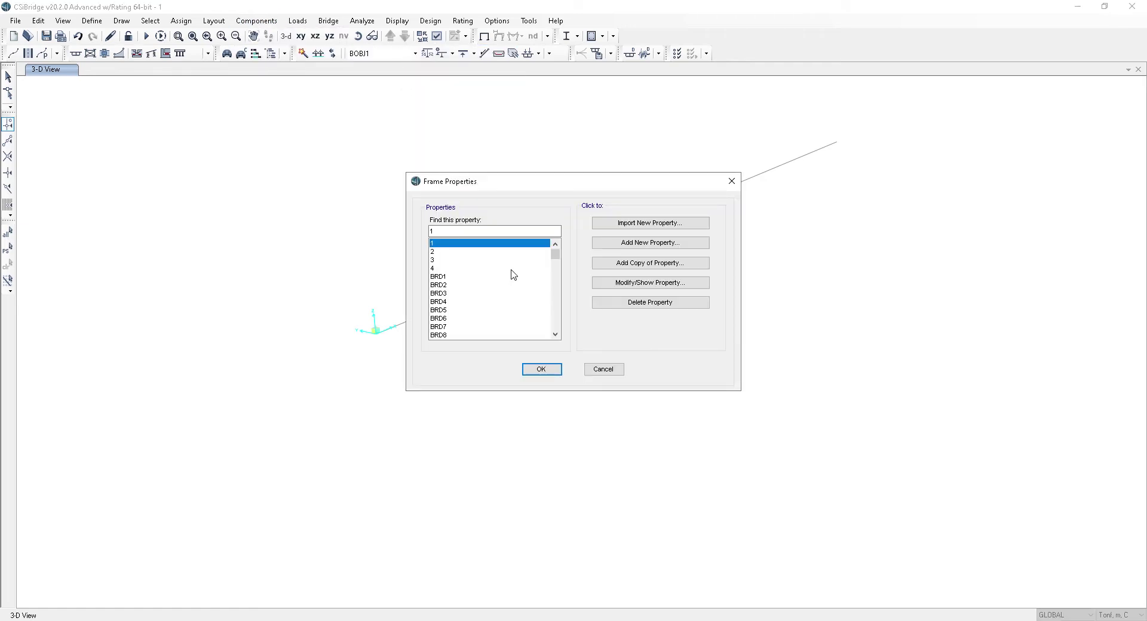
left_click(619, 243)
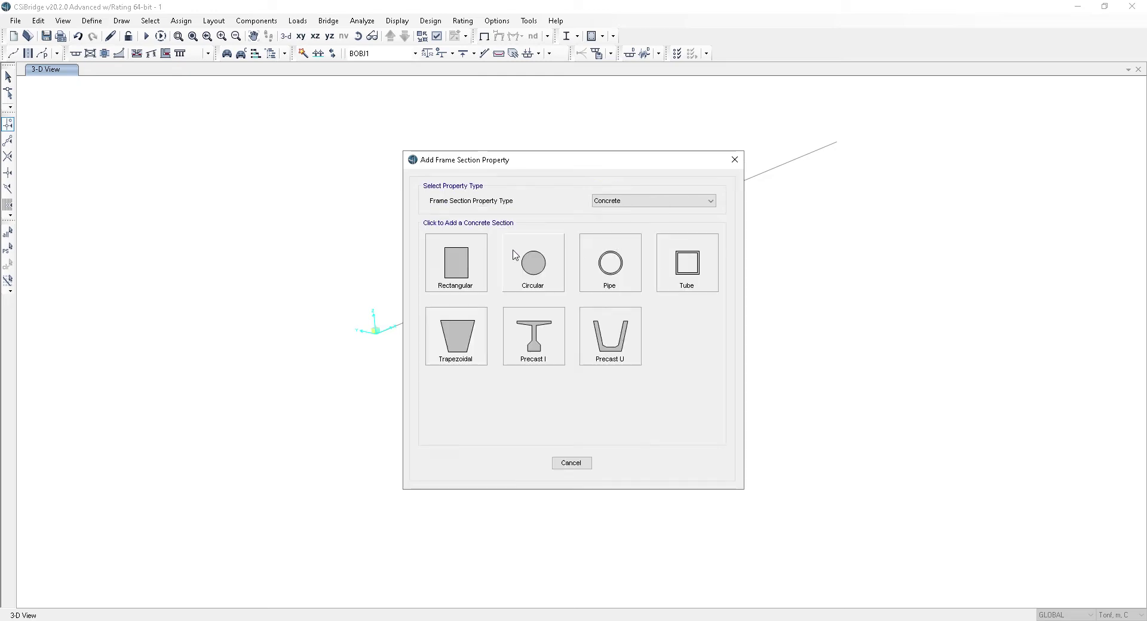
left_click(621, 208)
left_click(627, 203)
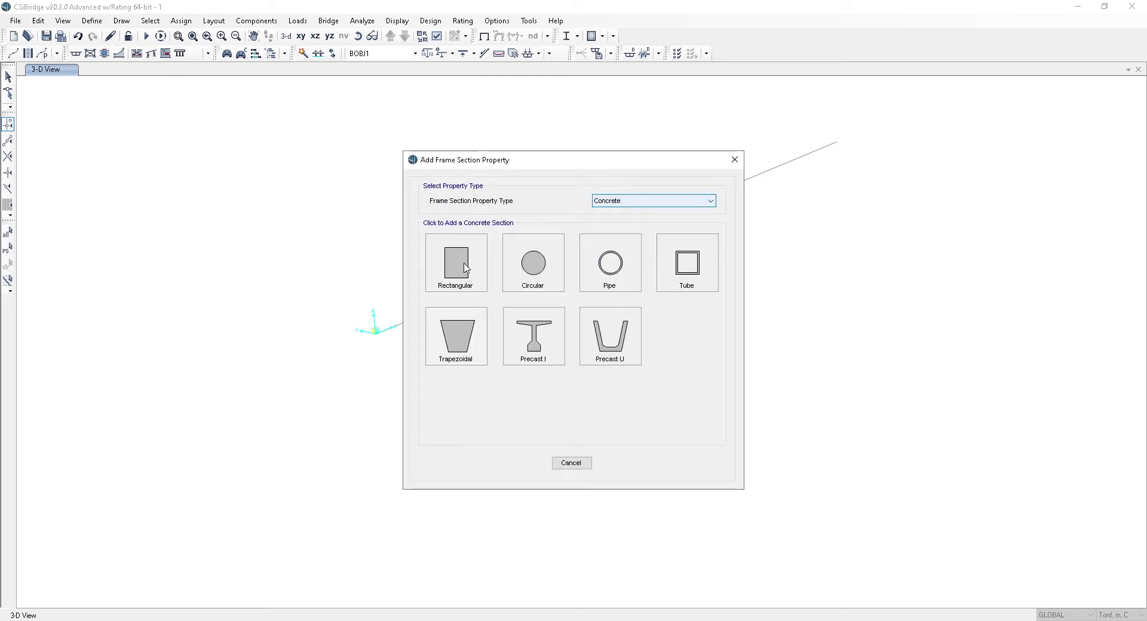
left_click(467, 268)
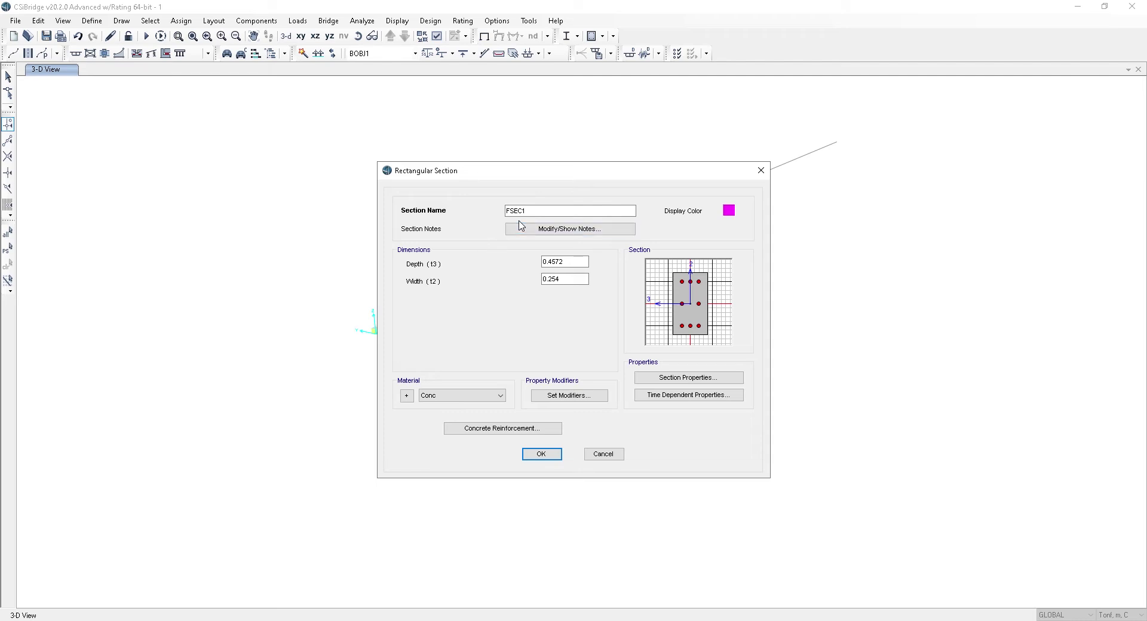
Name the rectangular section "top section" and set its depth to 8 m and width to 1.5 m
double_click(539, 210)
type("top section")
double_click(575, 258)
type("8")
double_click(566, 278)
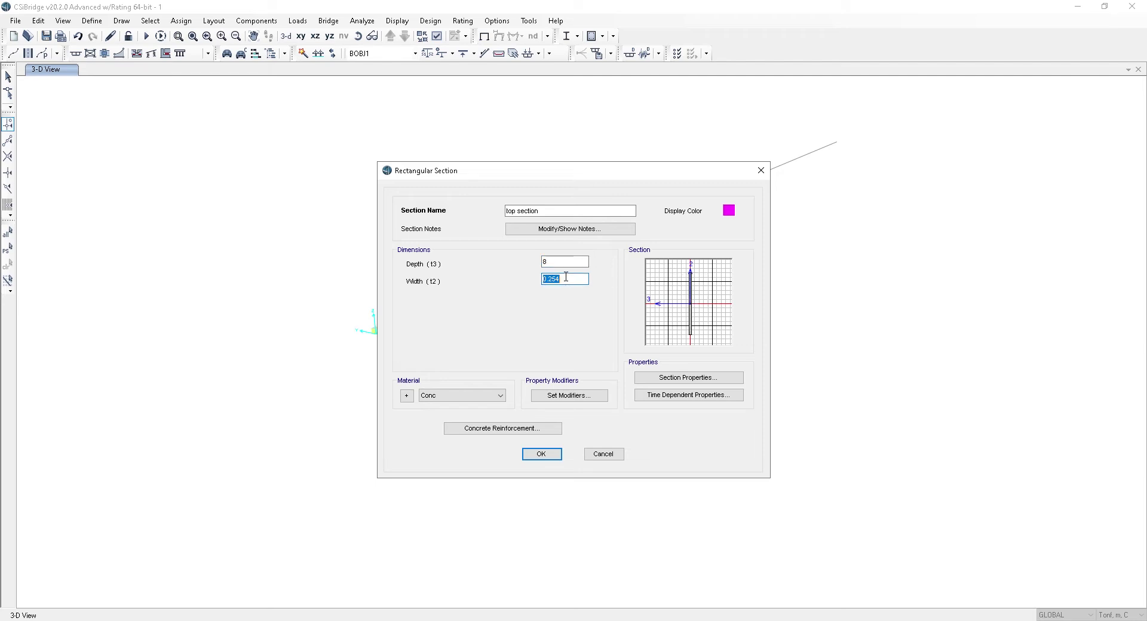
type("1.5")
left_click(540, 455)
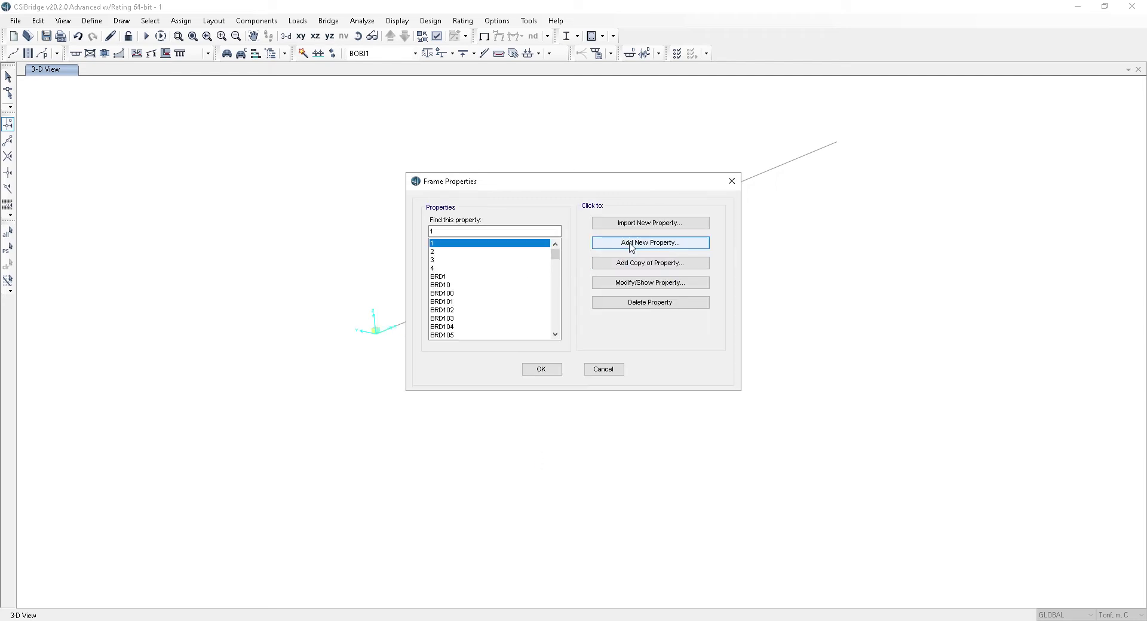
Add a second rectangular concrete section named "bottom section" with a depth of 4 m and a width of 1.5 m
left_click(650, 242)
key("Escape")
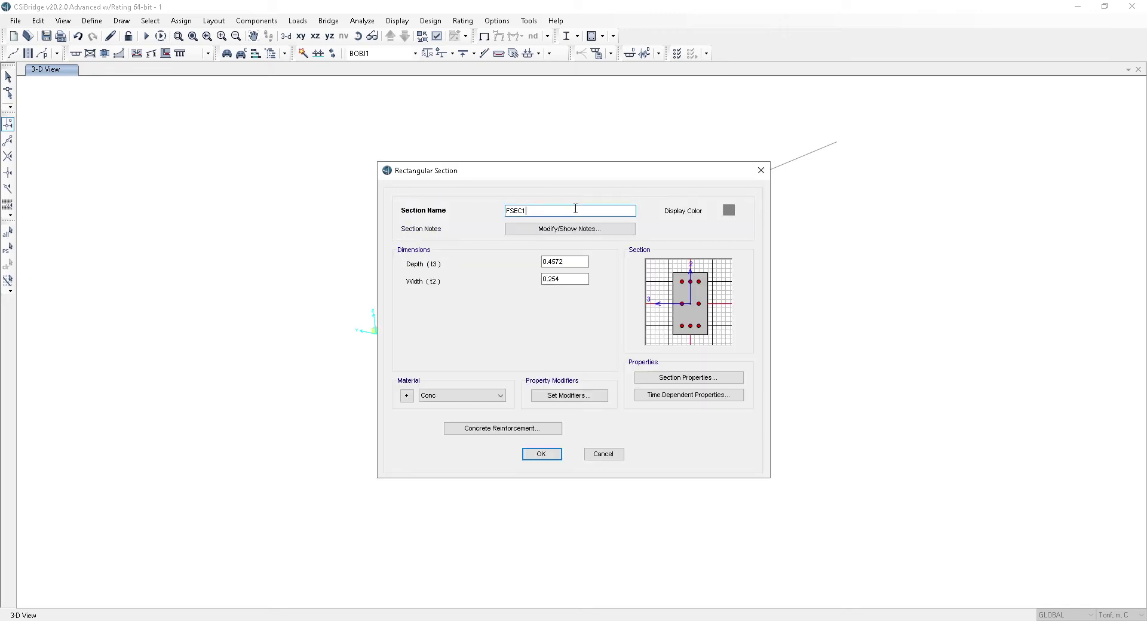
double_click(575, 209)
type("bottom section")
left_click(570, 264)
double_click(570, 264)
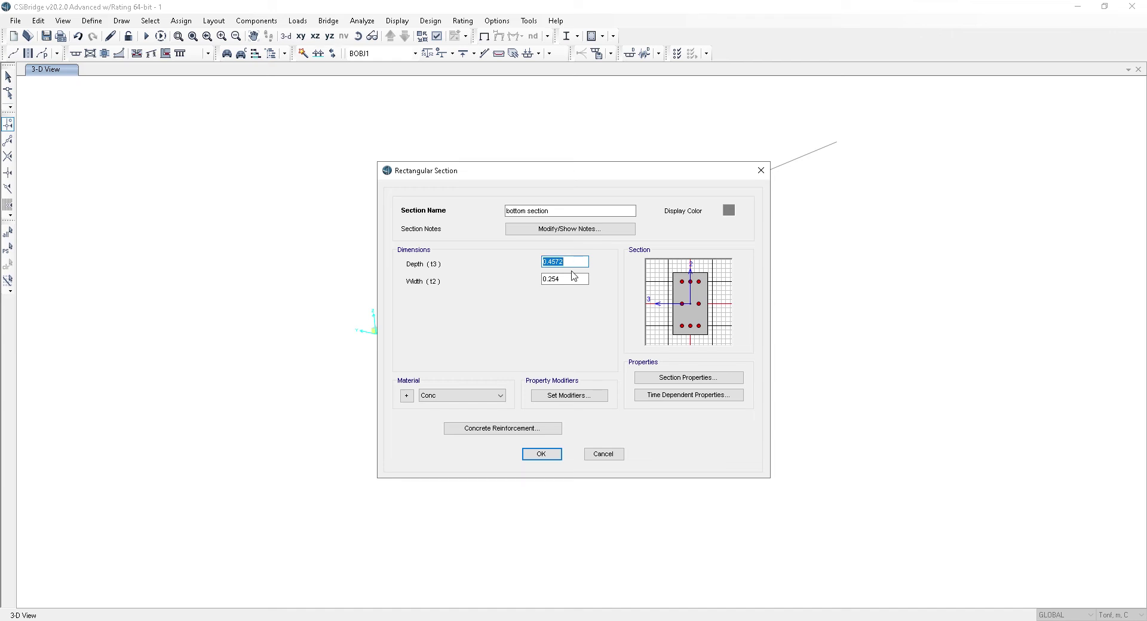
type("4")
left_click(572, 278)
double_click(571, 278)
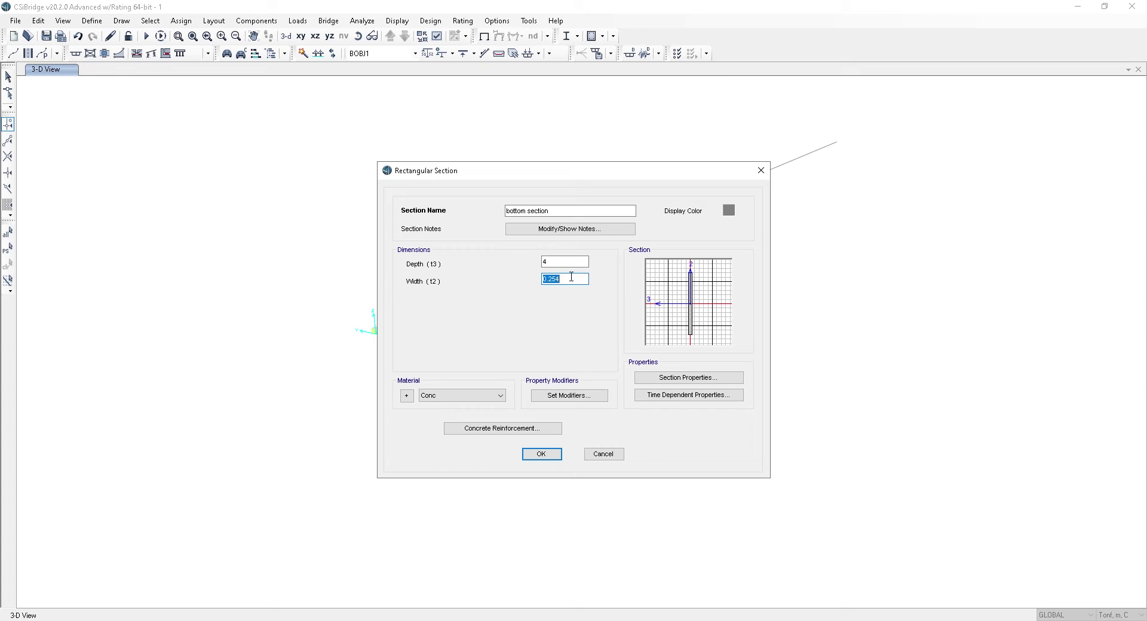
type("1.5")
left_click(540, 454)
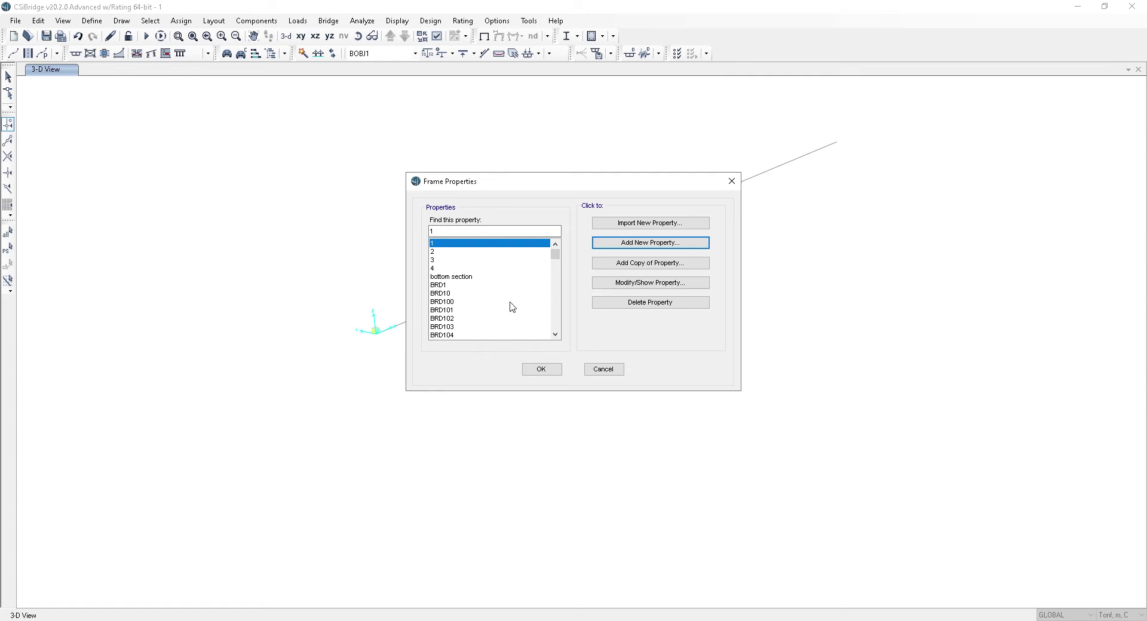
Start a new nonprismatic frame section and name it "pier"
scroll(511, 307, "down", 4)
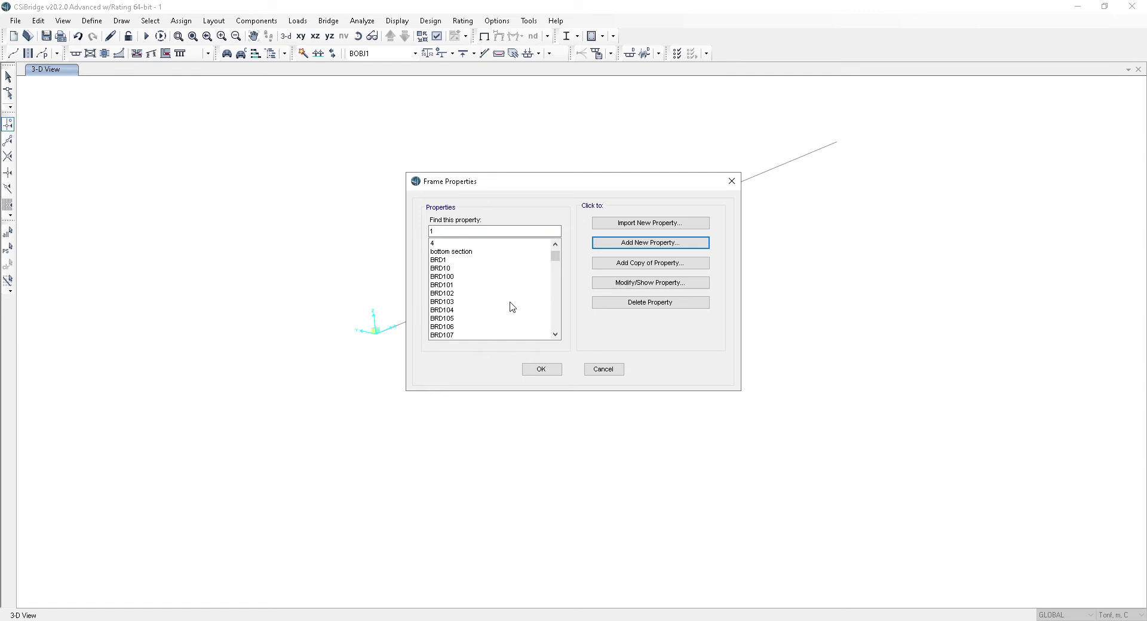
left_click(635, 243)
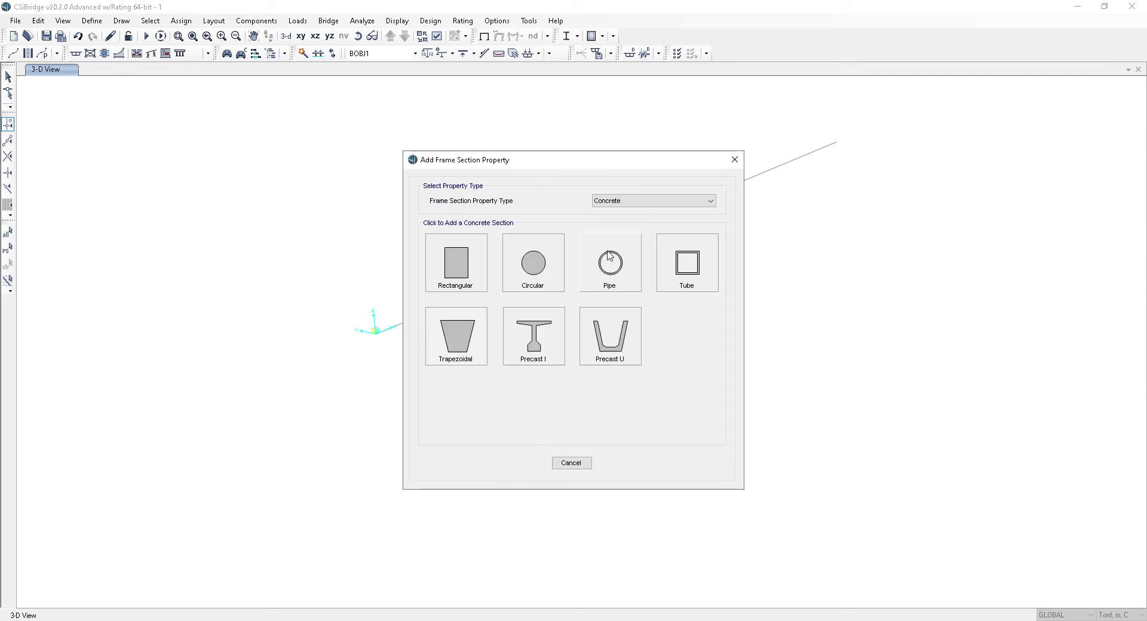
left_click(628, 203)
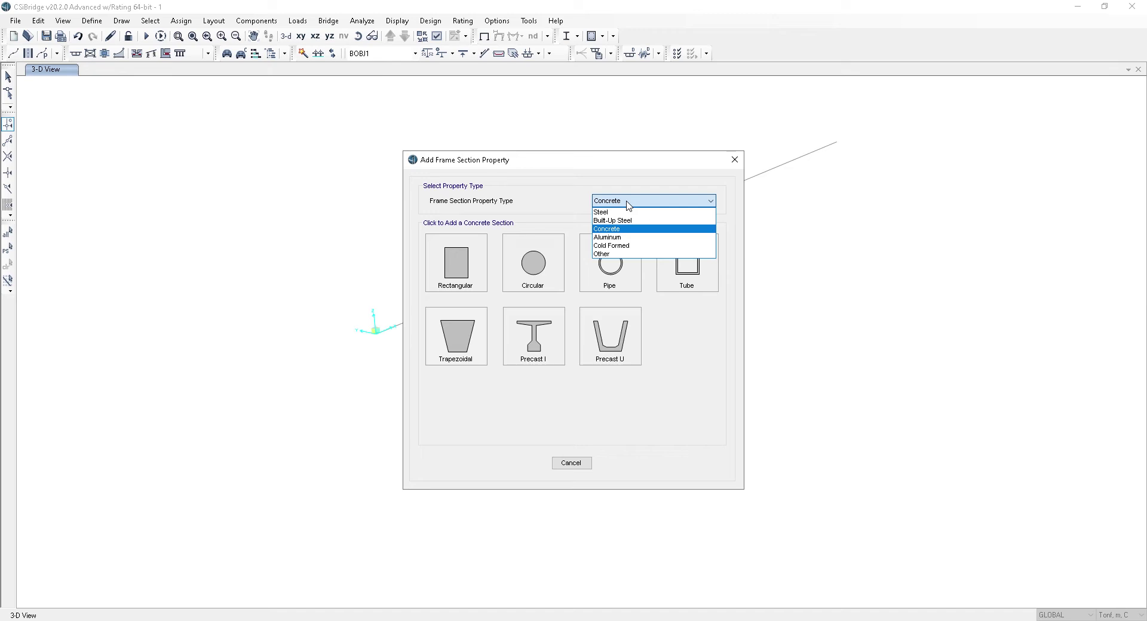
left_click(605, 254)
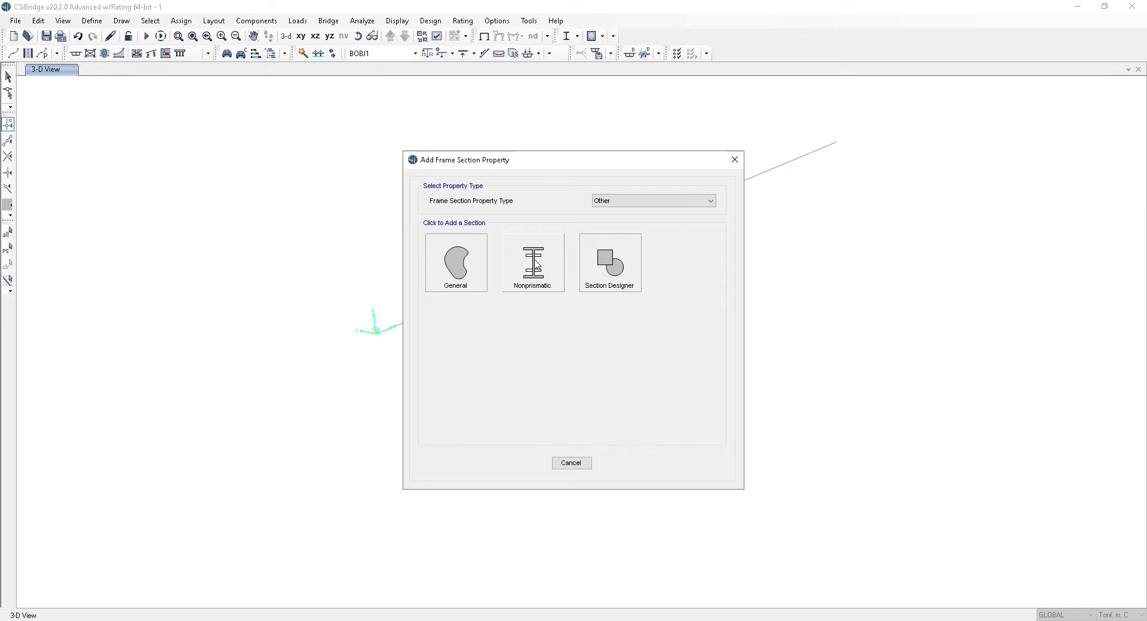
left_click(535, 264)
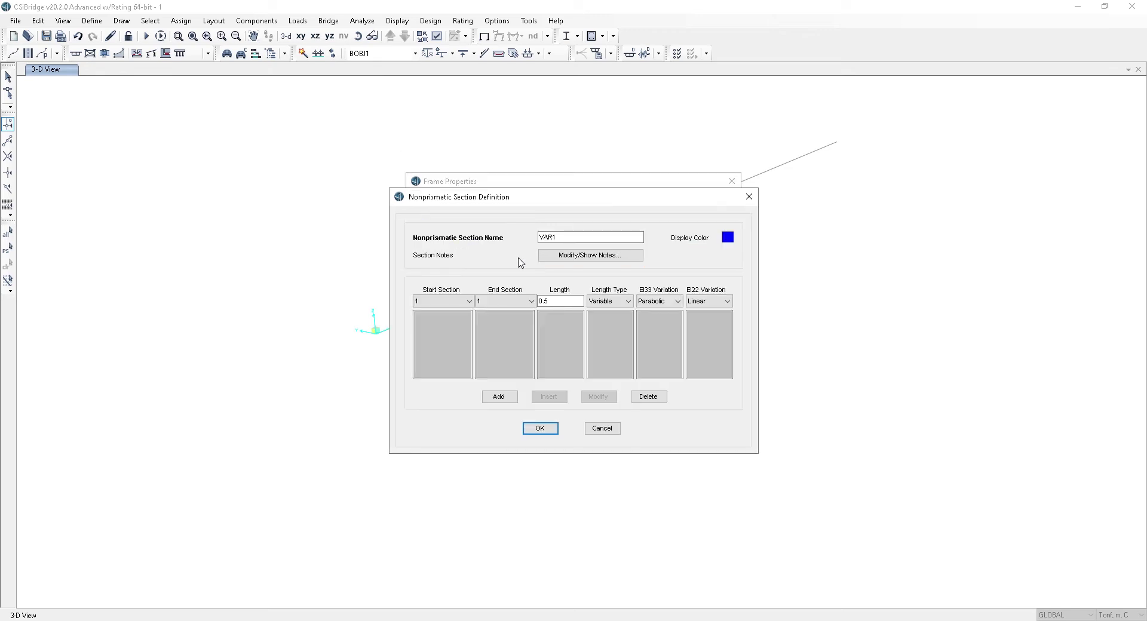
double_click(569, 238)
type("pier")
Add a pier segment starting and ending with bottom section, with an absolute length of 2.6 m and parabolic EI22 variation
left_click(450, 303)
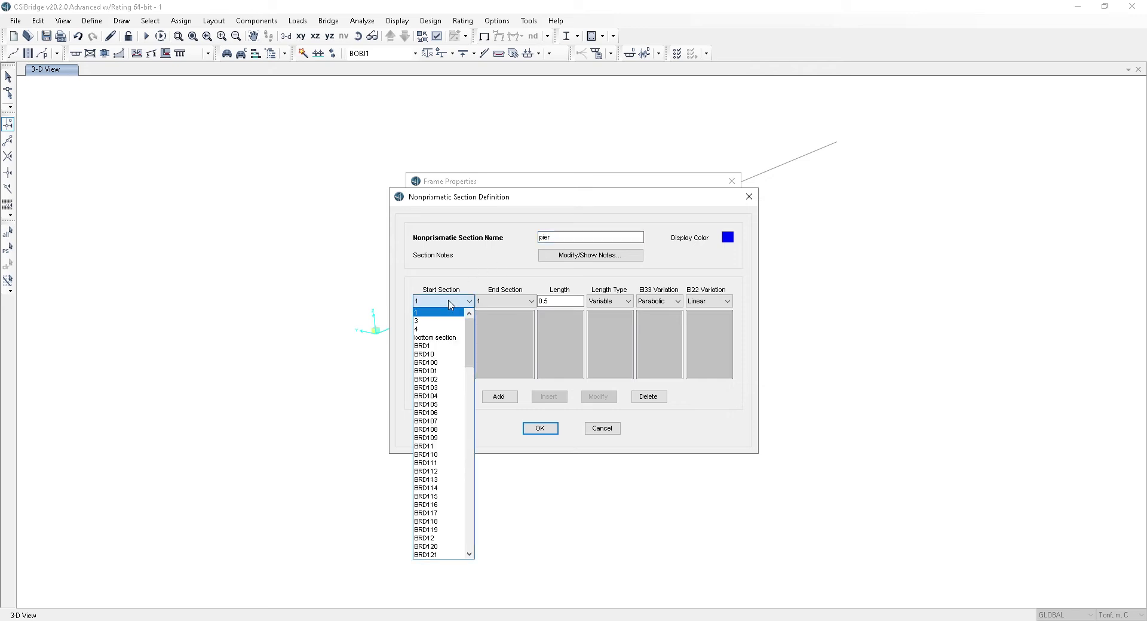
left_click(445, 338)
left_click(509, 305)
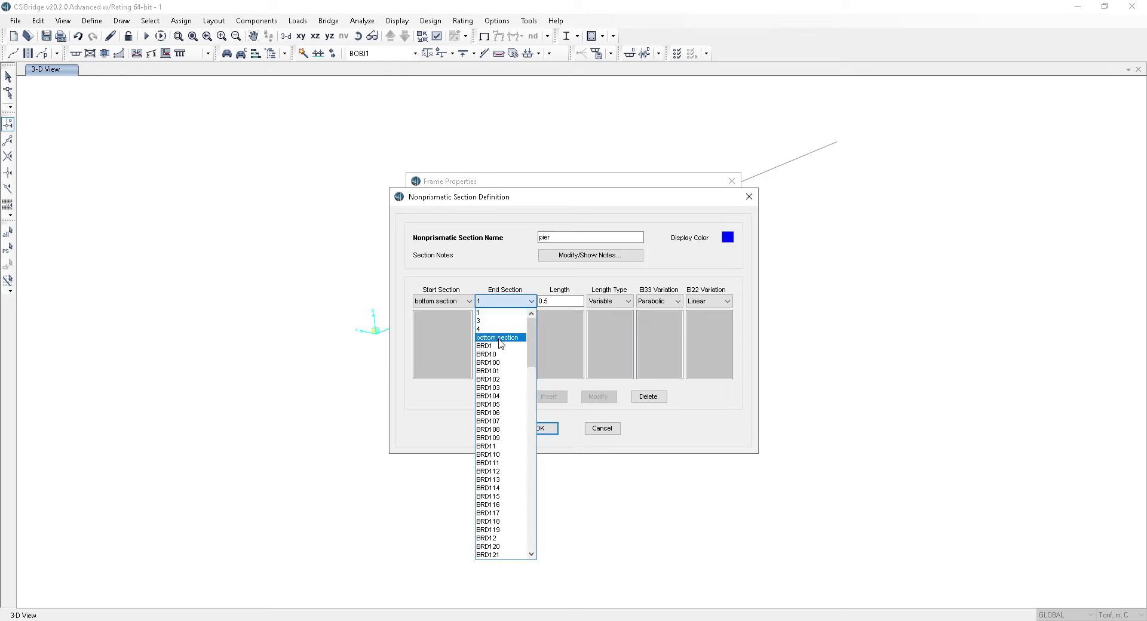
left_click(501, 339)
double_click(564, 301)
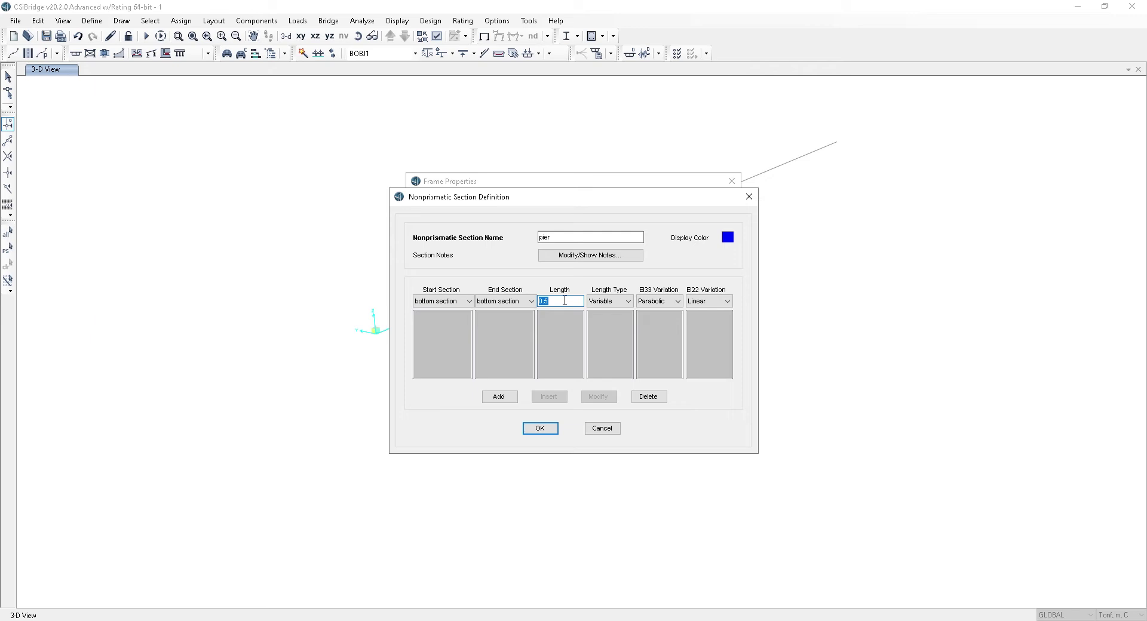
type("2.6")
left_click(616, 302)
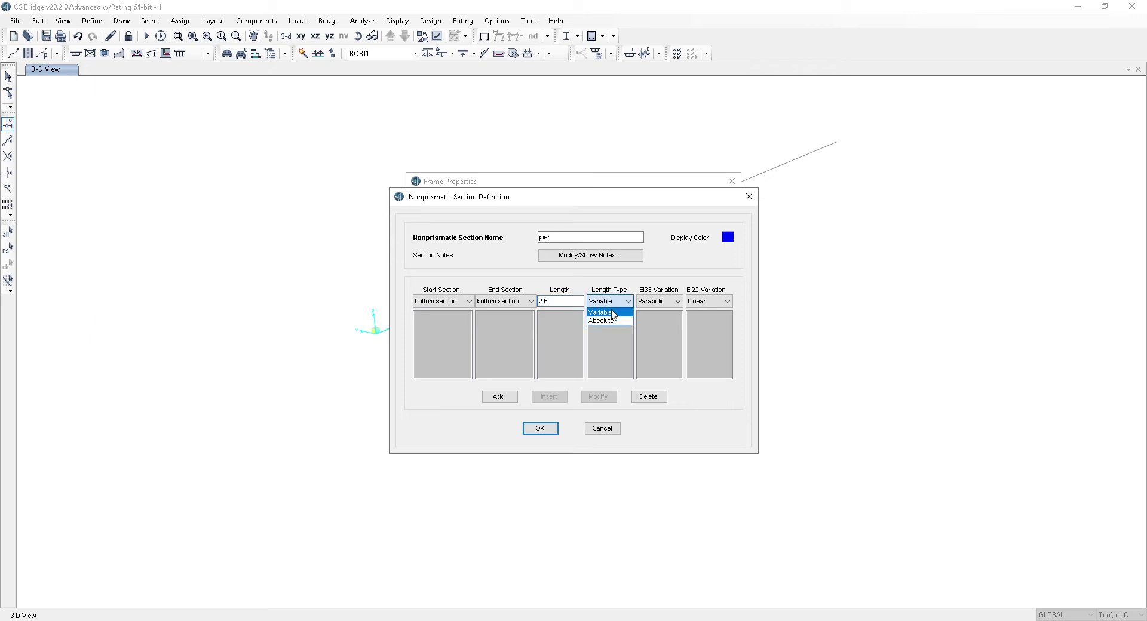
left_click(612, 323)
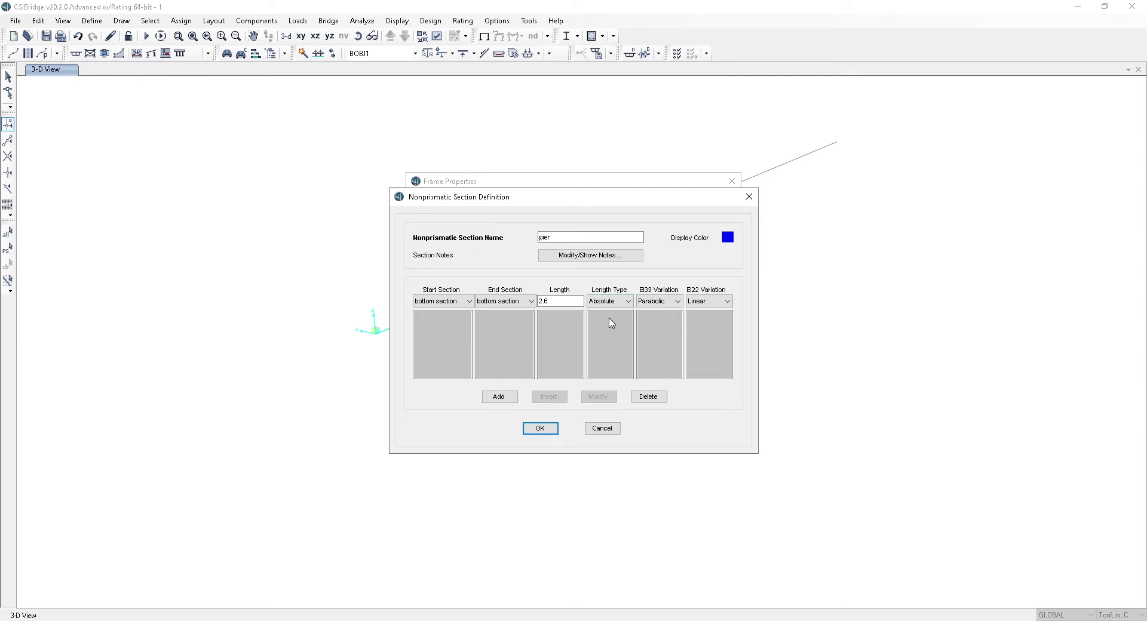
left_click(705, 302)
left_click(700, 321)
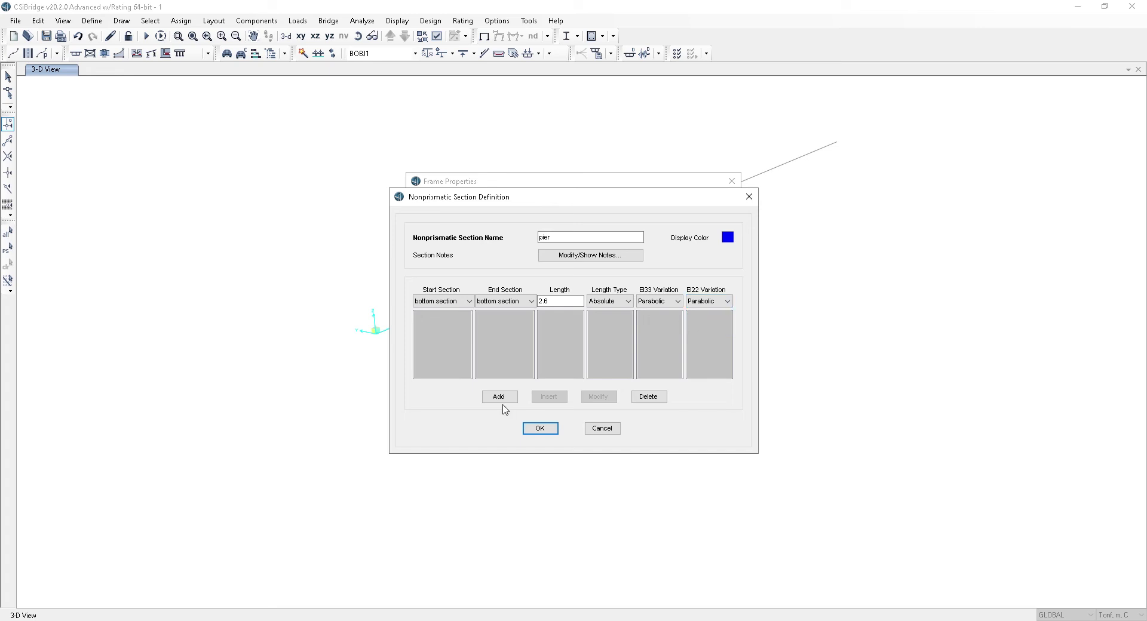
left_click(499, 397)
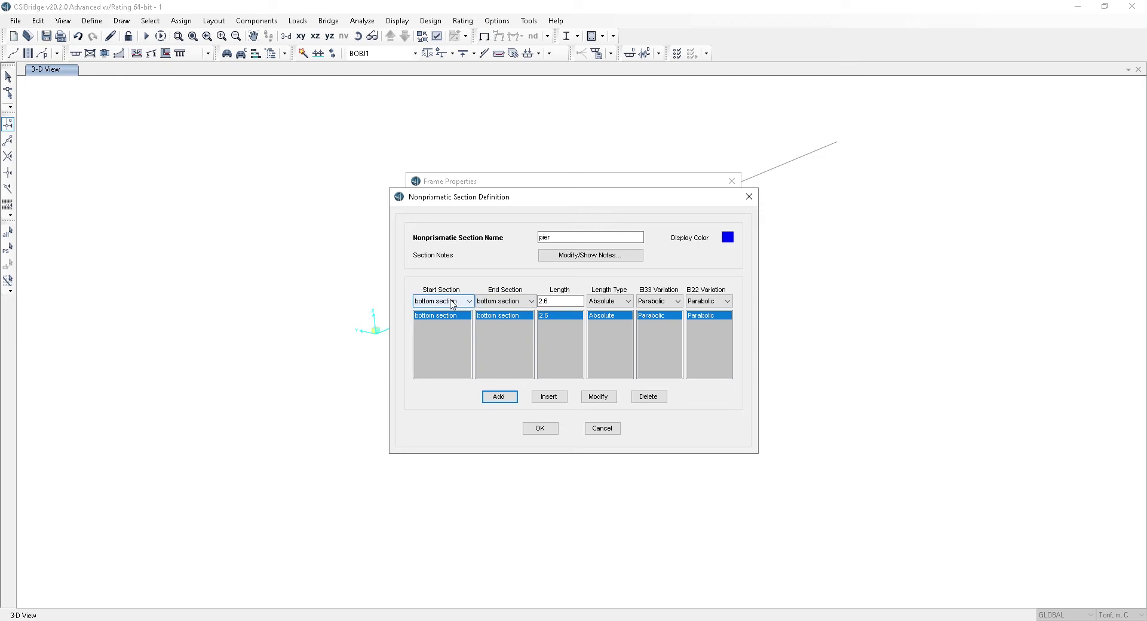
Add a second pier segment from bottom section to top section with an absolute length of 4.8 m, and accept the nonprismatic definition
left_click(479, 301)
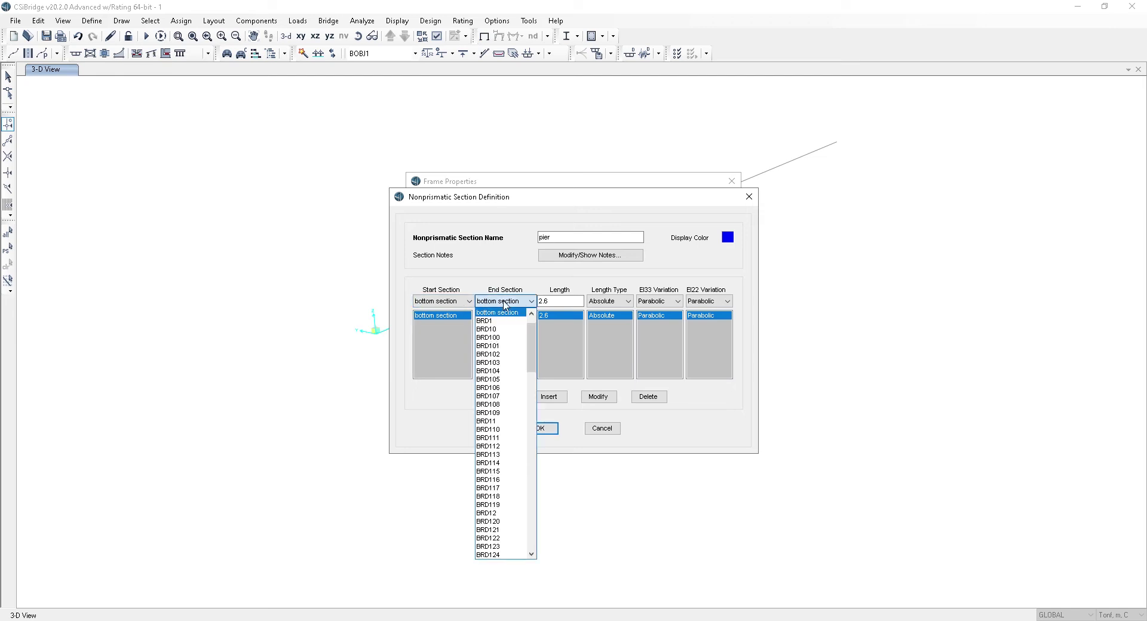
scroll(520, 457, "down", 2)
scroll(524, 456, "down", 20)
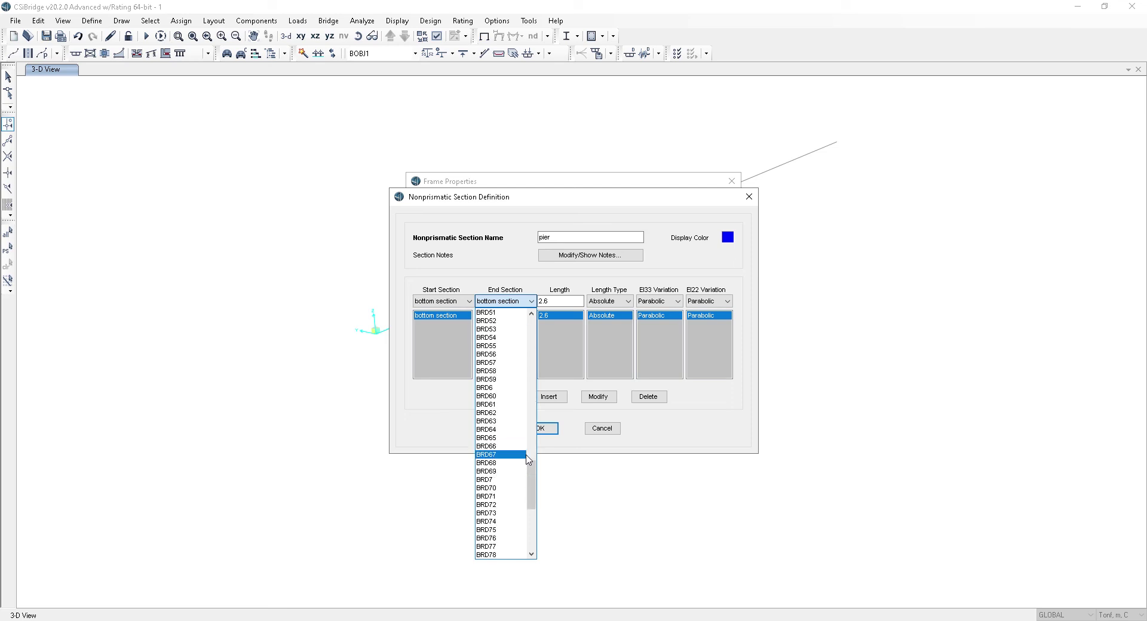
left_click(513, 555)
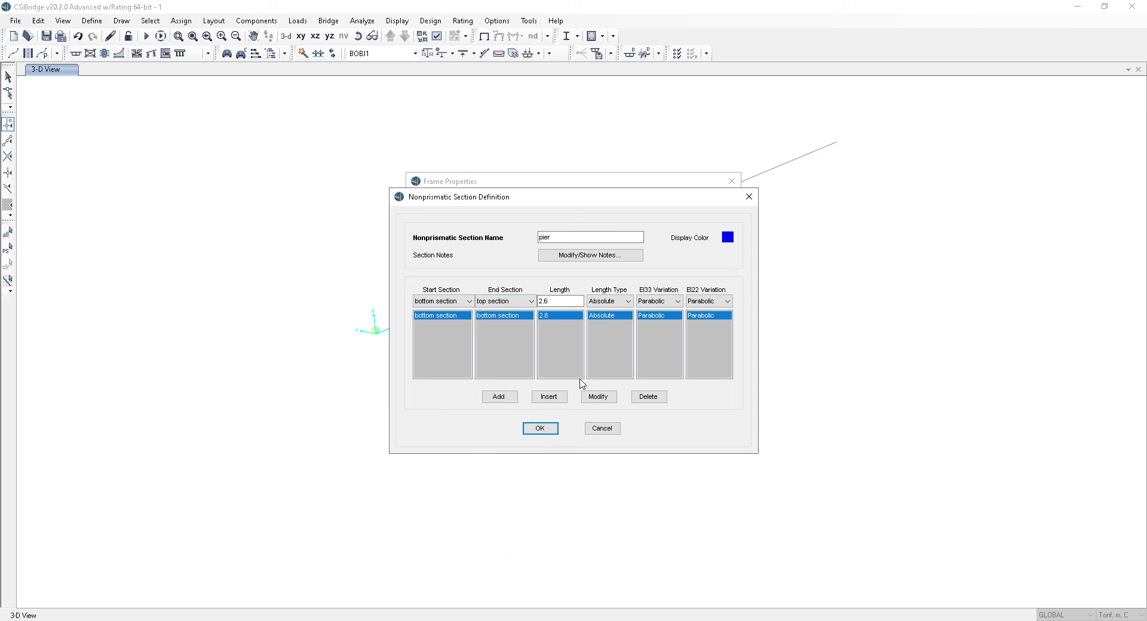
left_click(556, 300)
type("4.8")
left_click(607, 302)
left_click(609, 304)
left_click(501, 398)
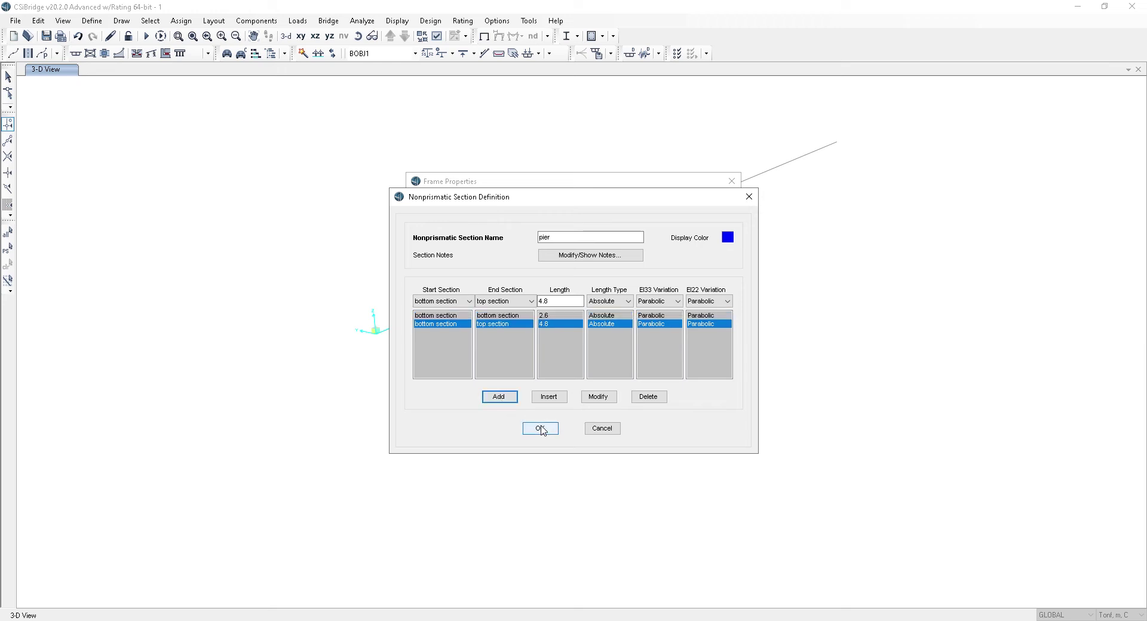
left_click(540, 429)
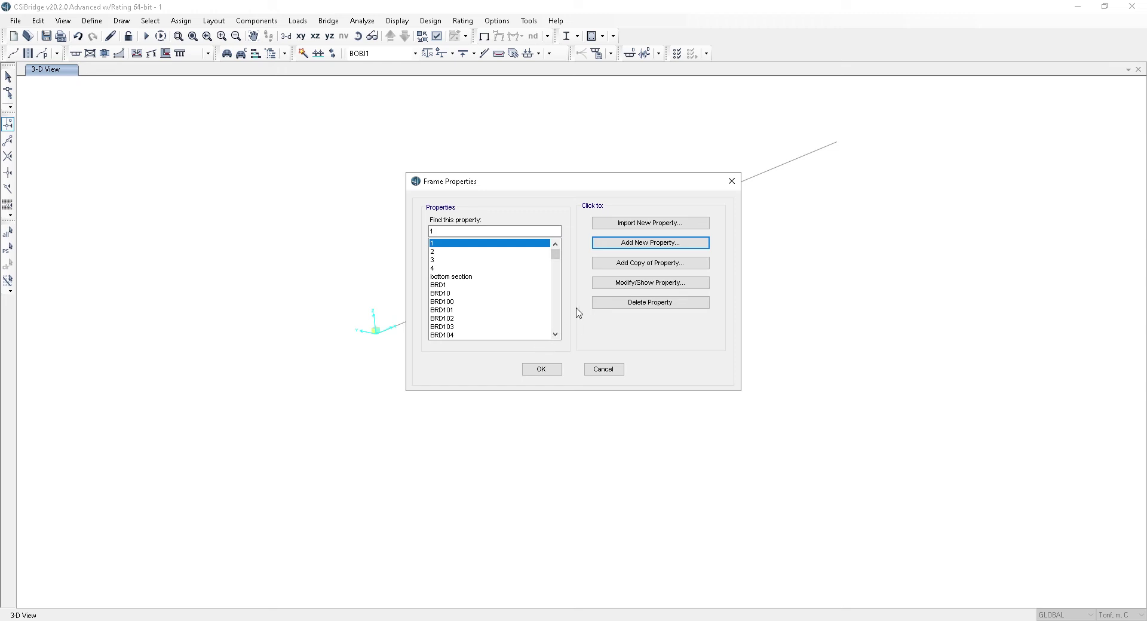
Add a rectangular concrete section named "capbeam" with a depth of 0.05 m and a width of 1.5 m
left_click(634, 243)
left_click(609, 202)
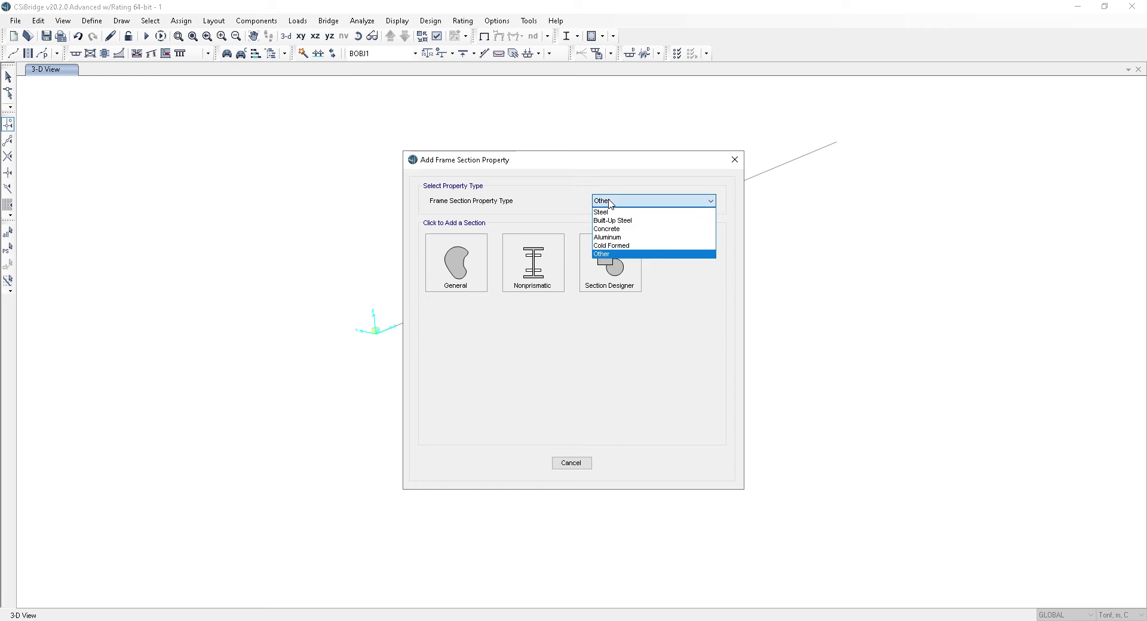
left_click(609, 230)
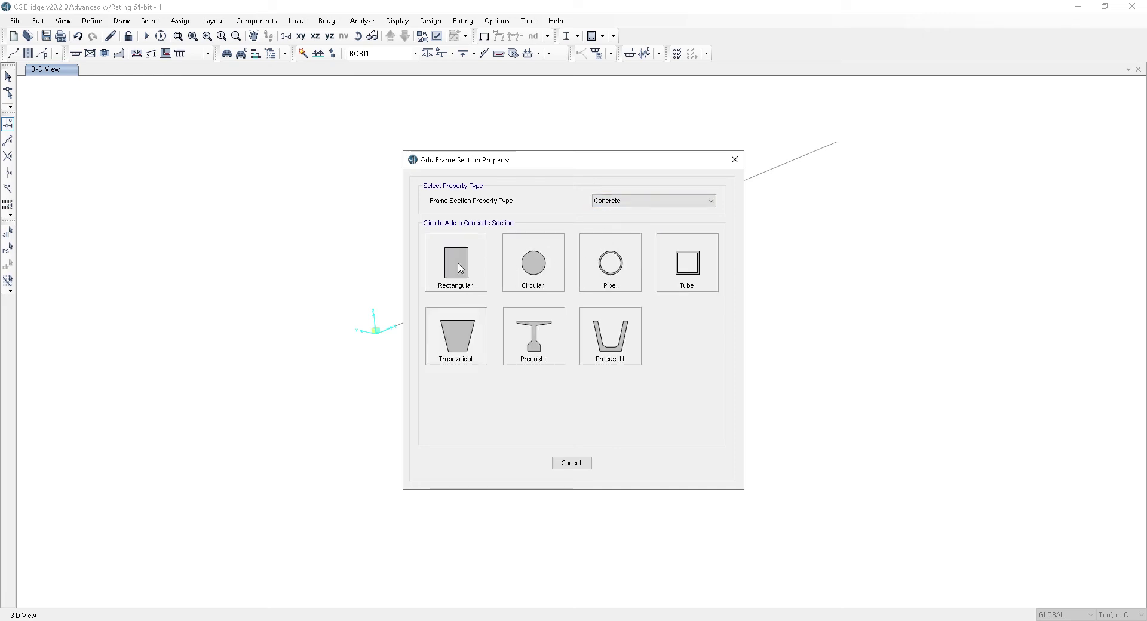
left_click(460, 267)
double_click(539, 212)
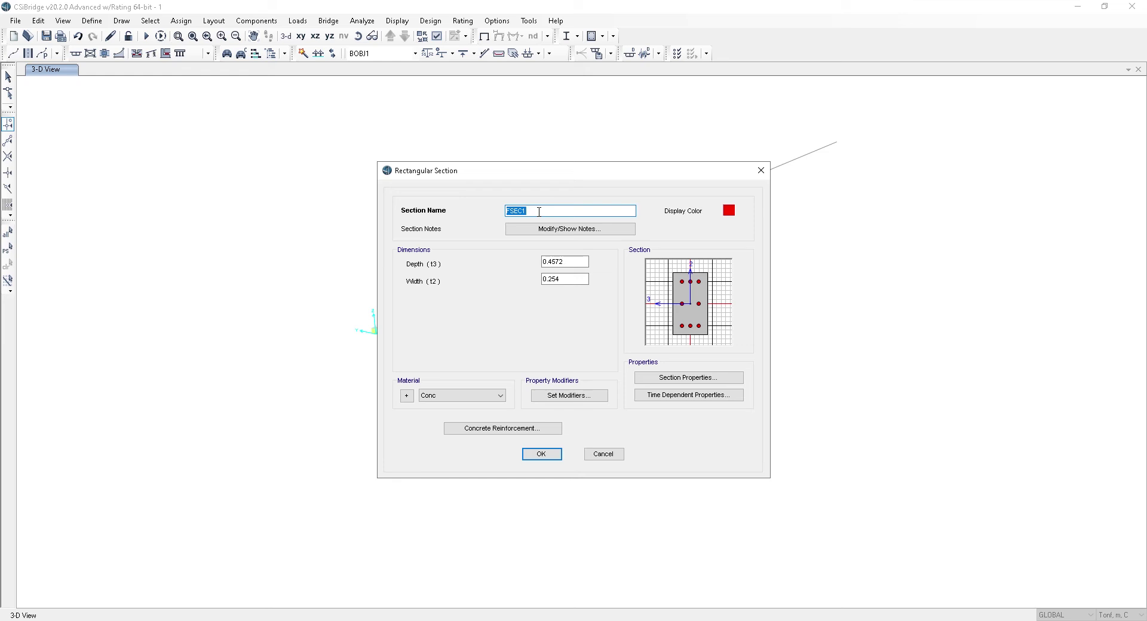
type("capbeam")
double_click(569, 261)
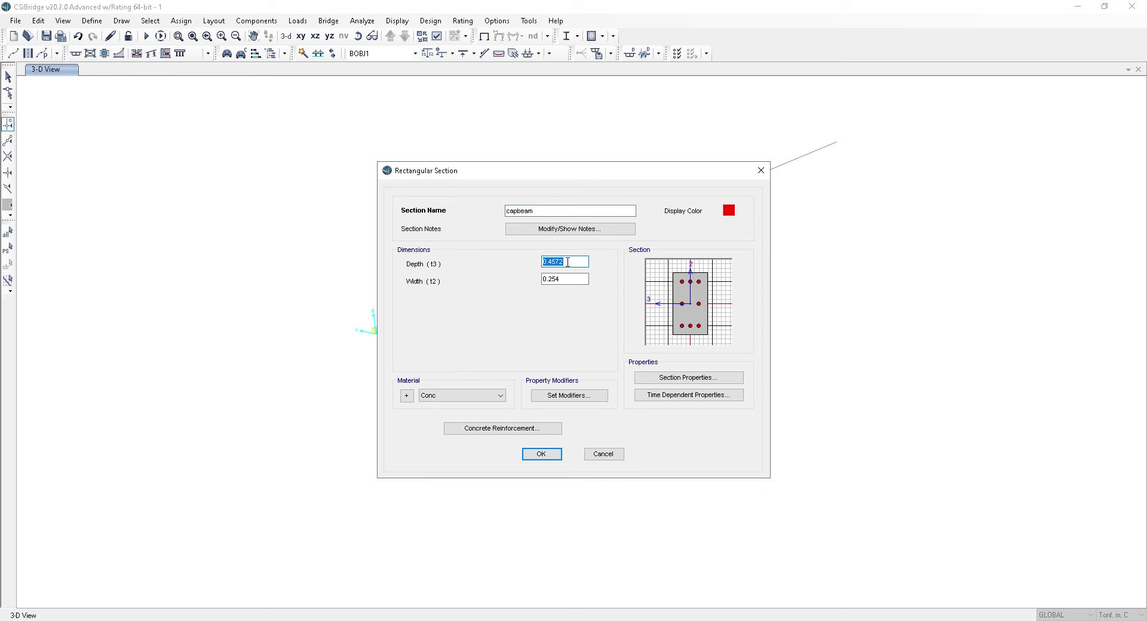
type("0")
double_click(569, 279)
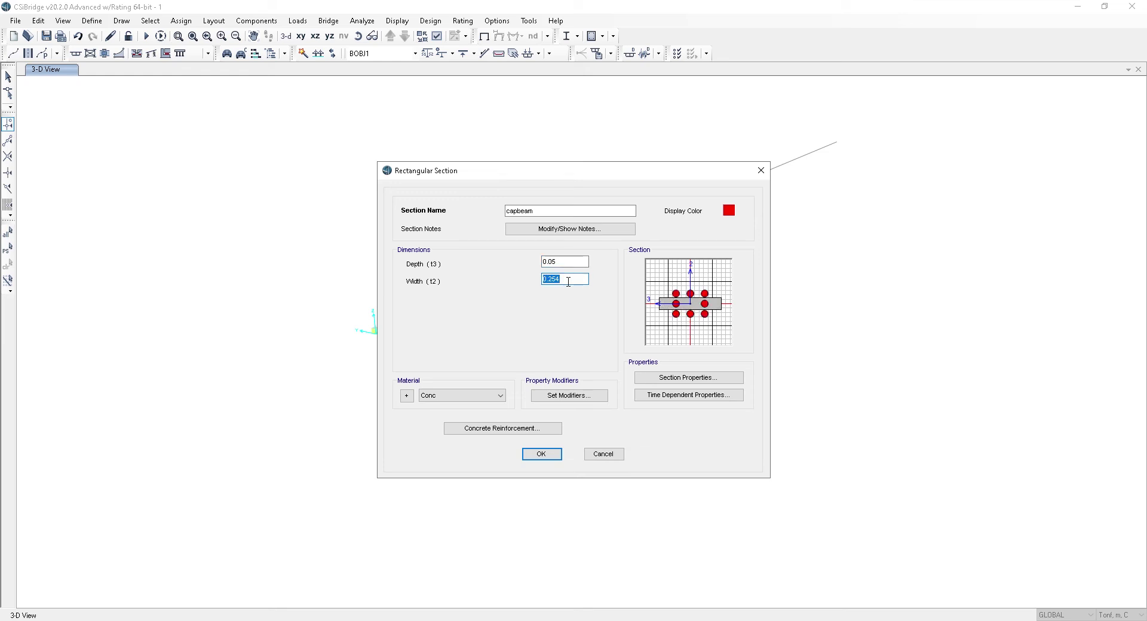
type("1.5")
left_click(572, 263)
left_click(544, 455)
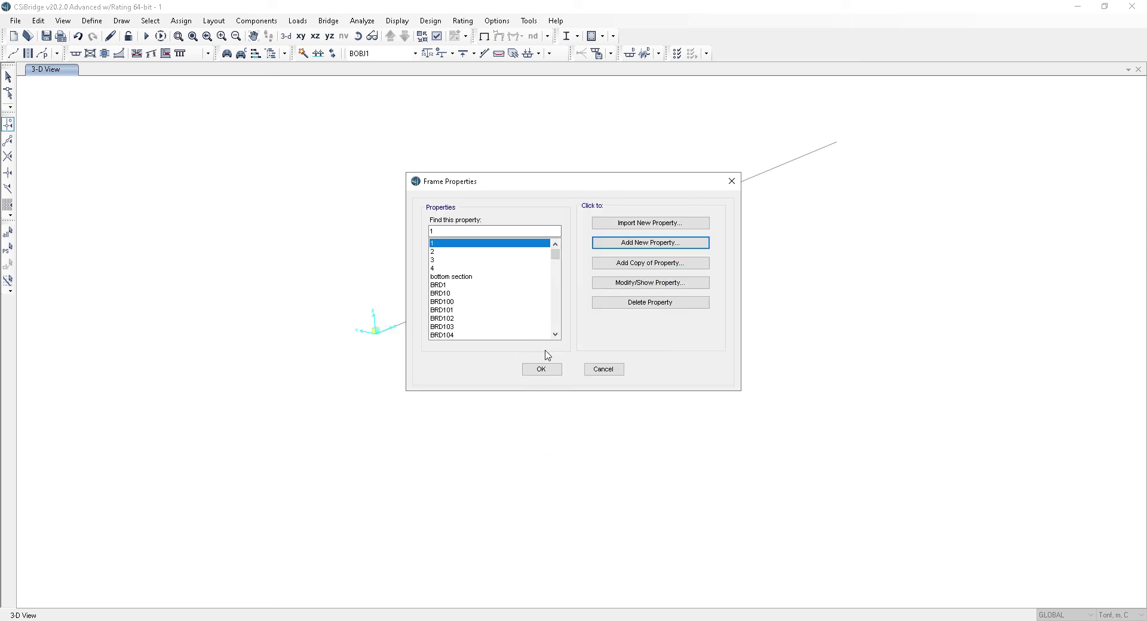
Accept the frame properties and start a new bridge bent definition named "bent3"
left_click(541, 370)
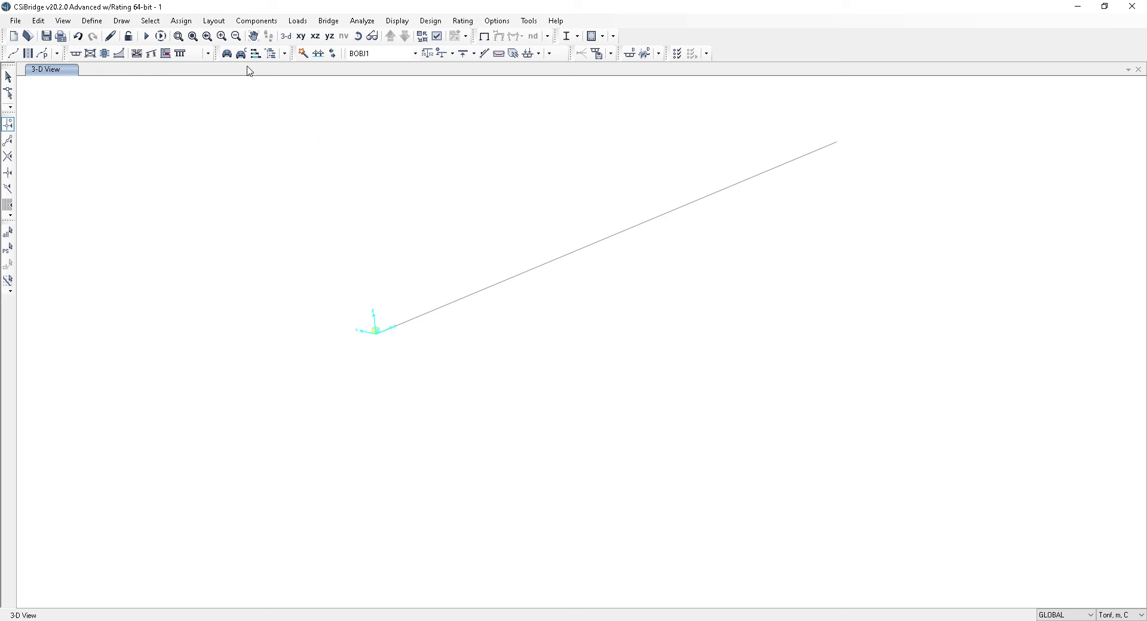
left_click(256, 24)
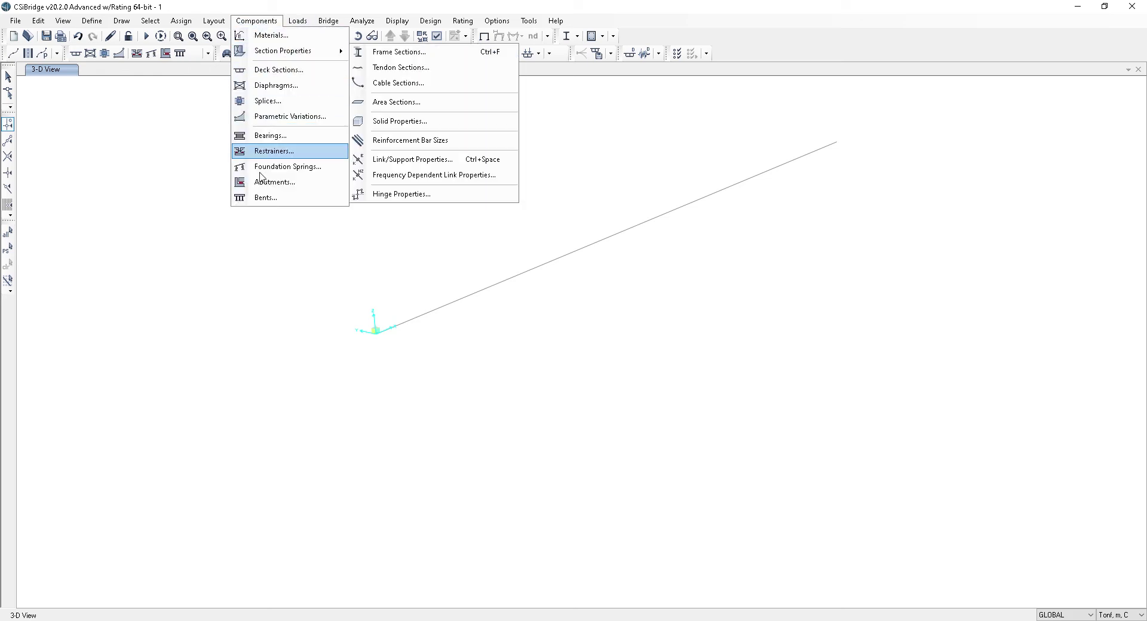
left_click(272, 197)
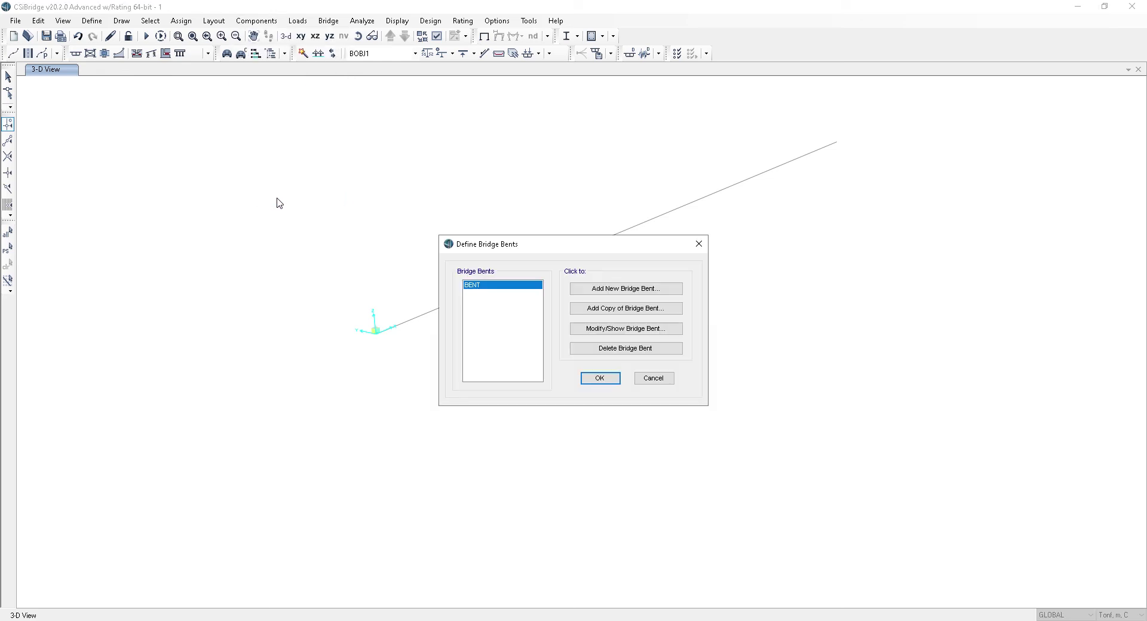
left_click(626, 289)
double_click(384, 248)
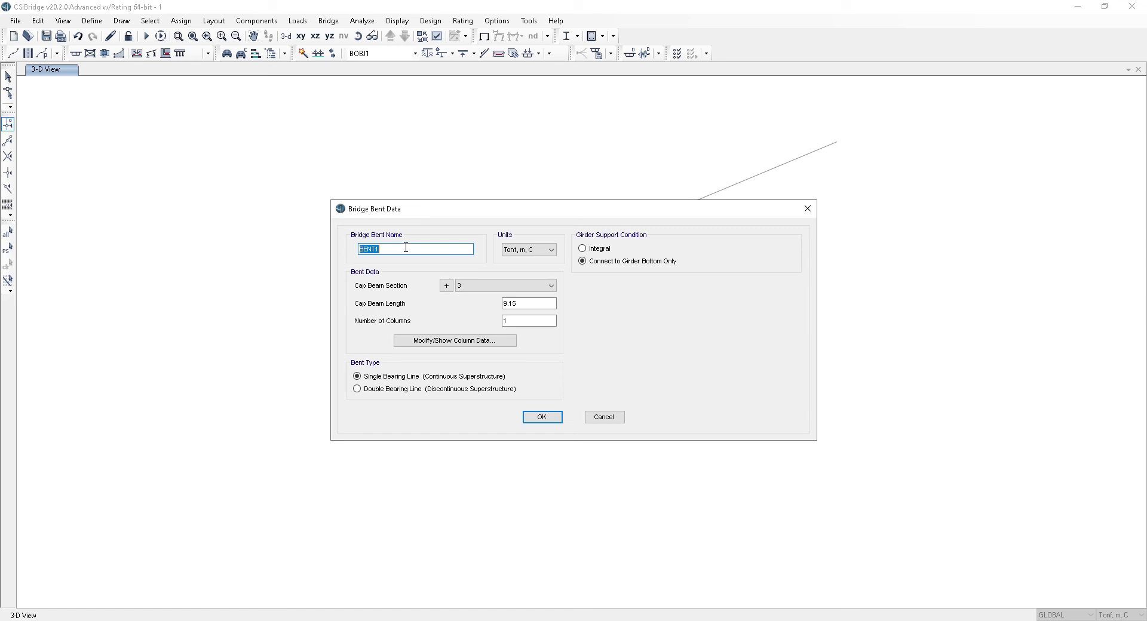
type("bent3")
Assign the capbeam section to bent3's cap beam and set the cap beam length to 8 m
left_click(481, 286)
scroll(533, 376, "down", 5)
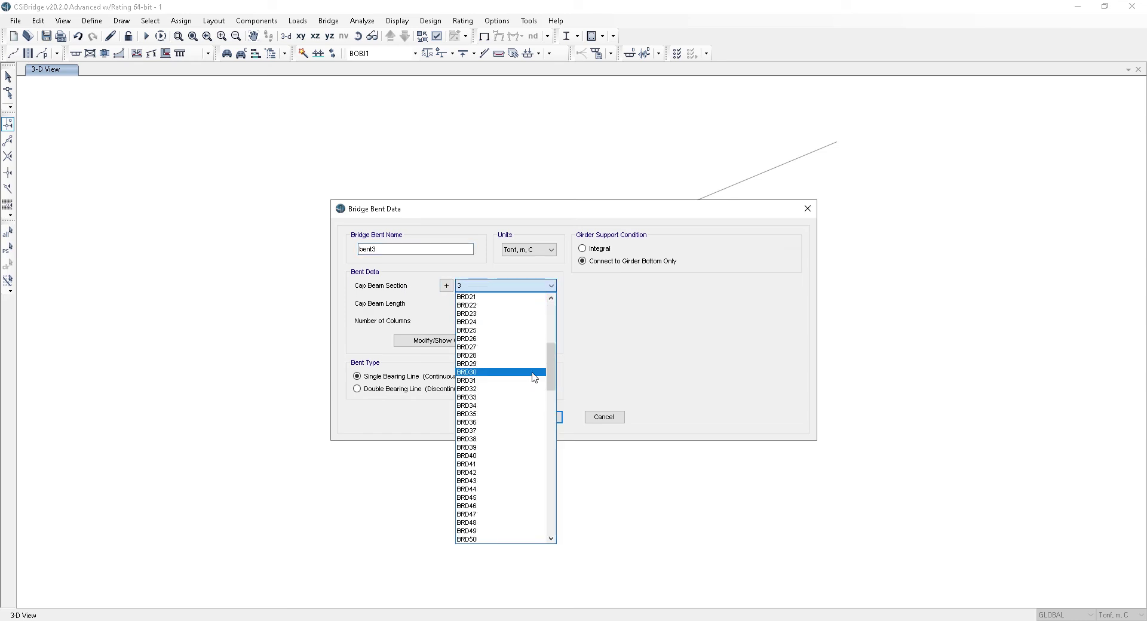
scroll(534, 376, "down", 20)
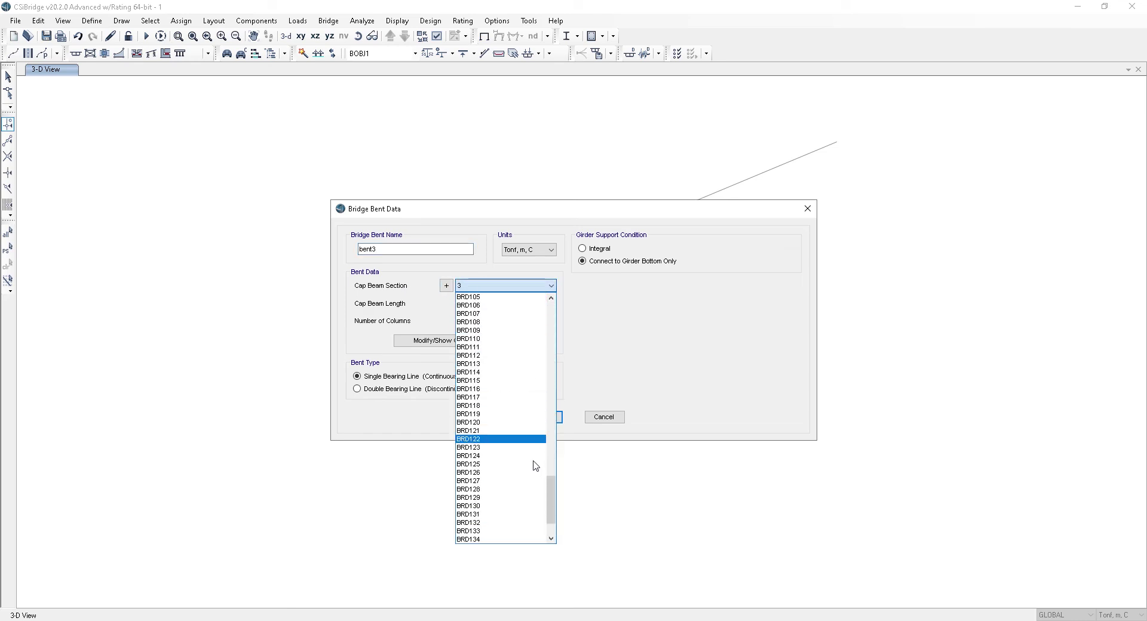
scroll(535, 466, "down", 5)
left_click(468, 539)
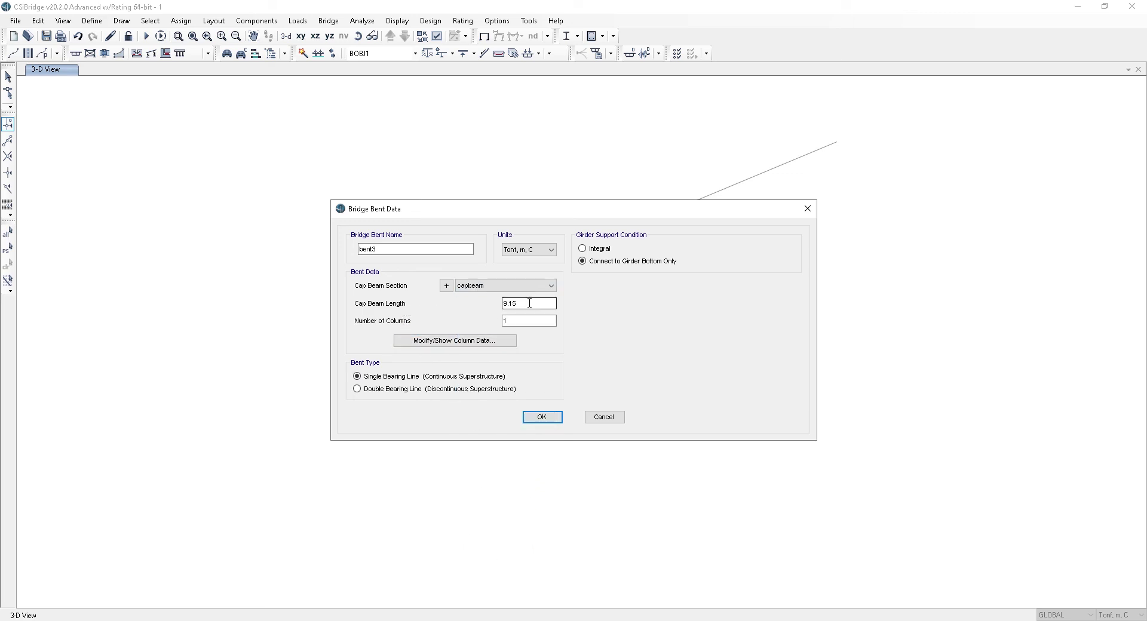
double_click(523, 304)
type("8")
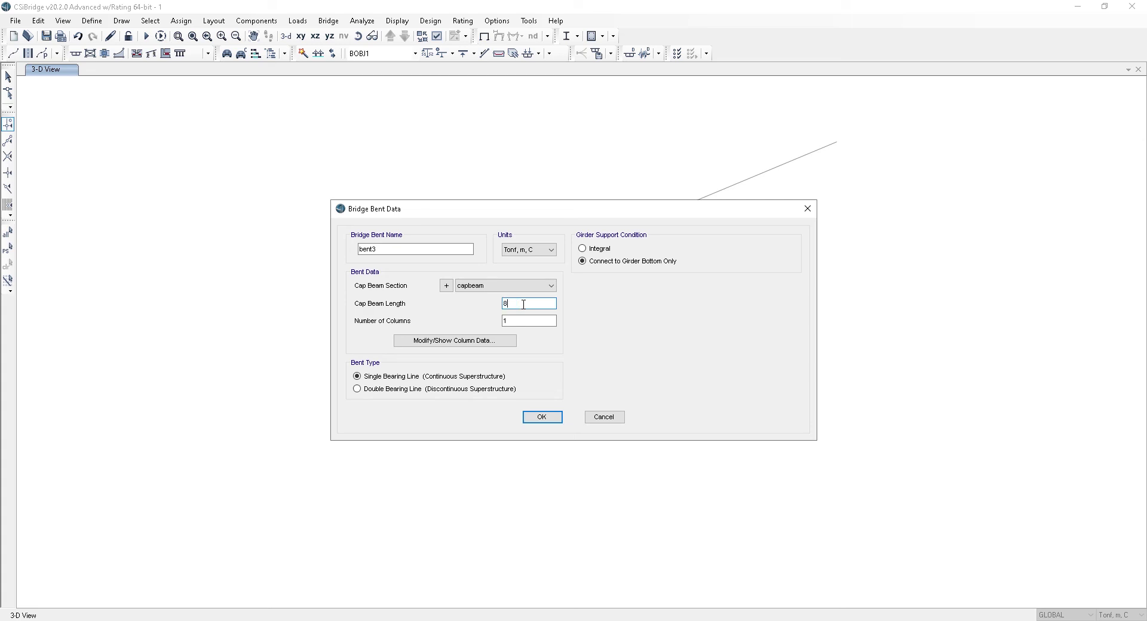
Open the column data of bent3 and assign the pier section to column 1
left_click(460, 345)
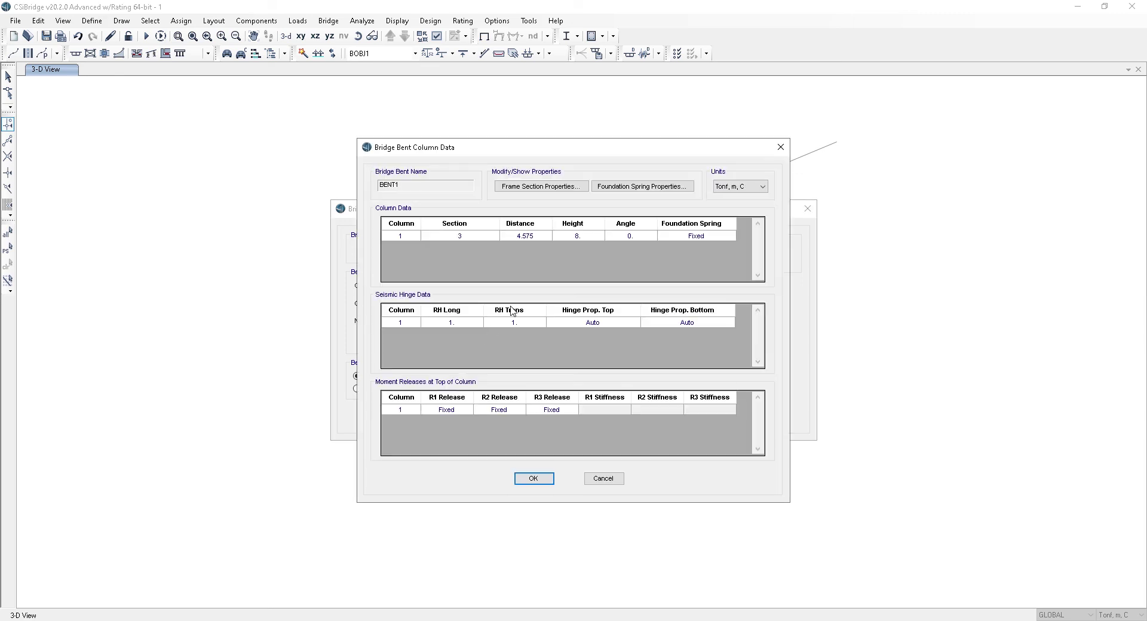
left_click(483, 239)
left_click(483, 239)
scroll(478, 332, "down", 15)
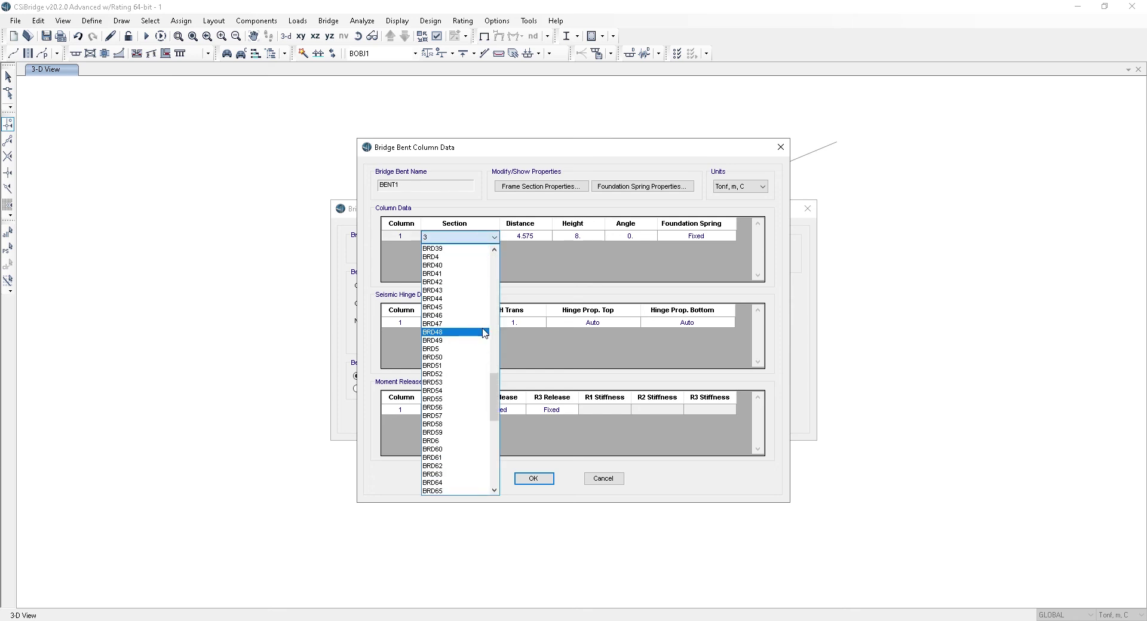
scroll(481, 332, "down", 12)
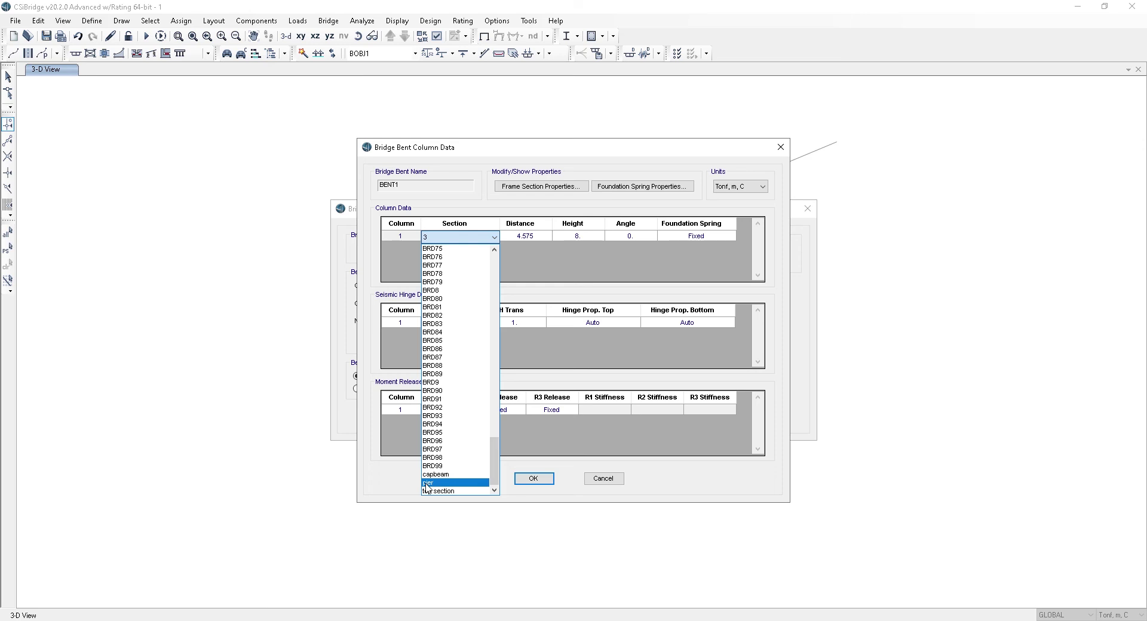
left_click(425, 483)
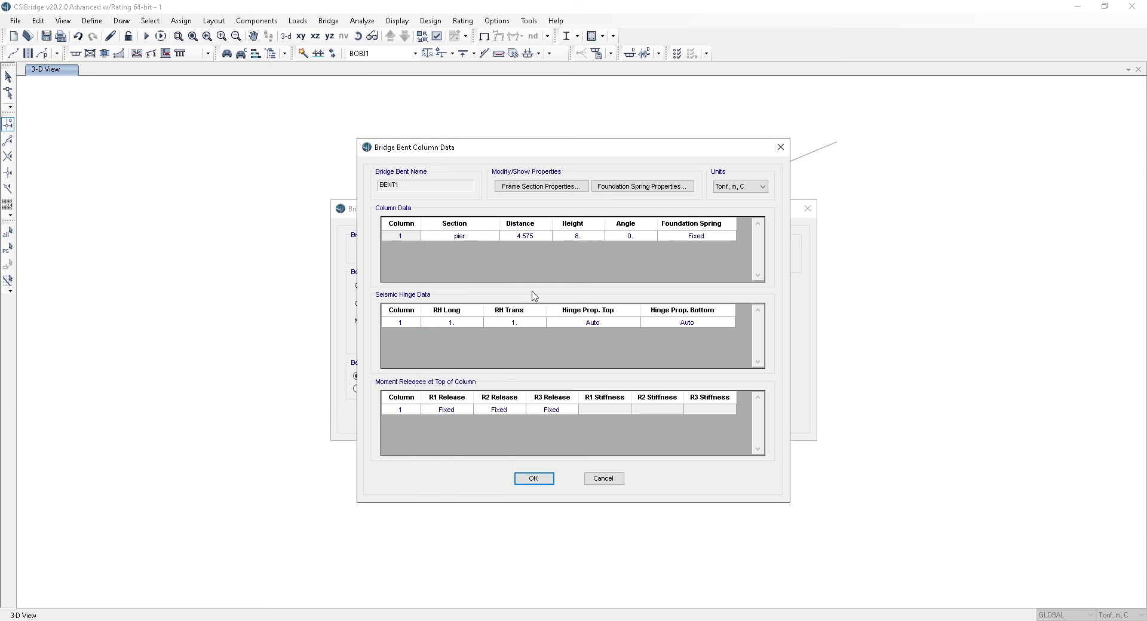
Set the distance of column 1 to 4 m and accept the column data and bent definition
left_click(536, 238)
left_click(535, 235)
type("4")
left_click(534, 479)
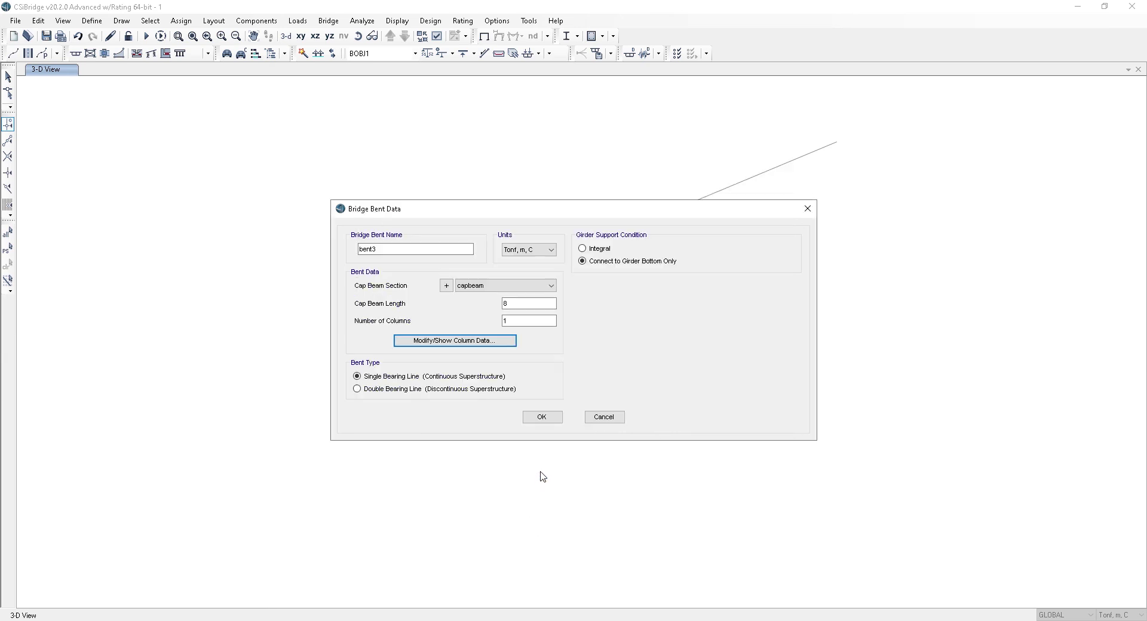
left_click(548, 417)
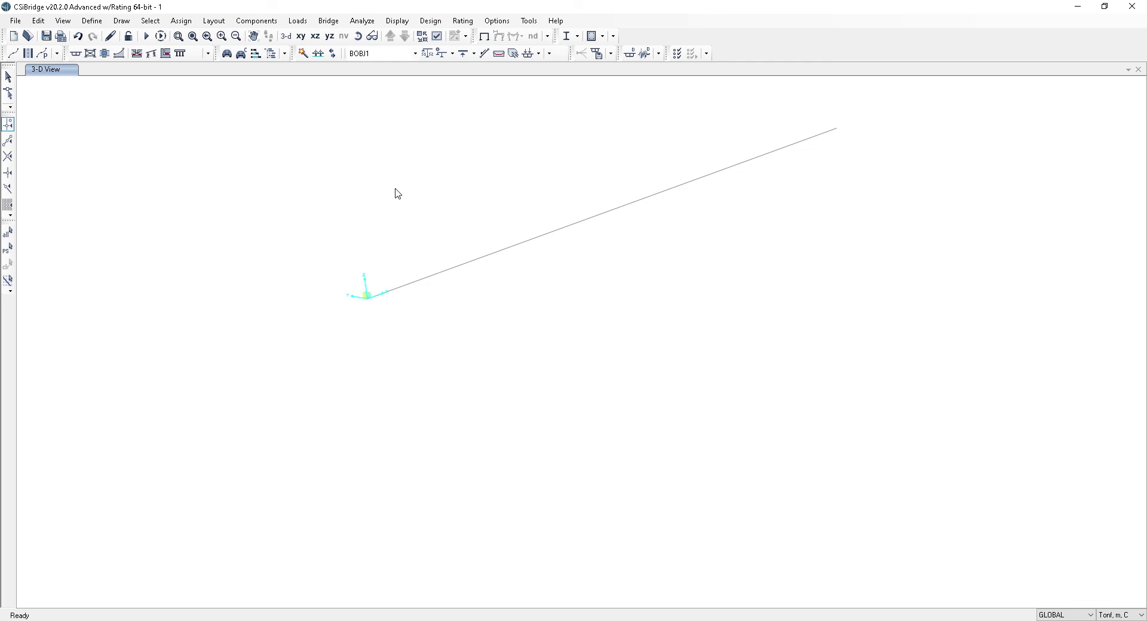
Open the bent assignments of bridge object BOBJ1 and choose bent3 as the bent property at the end of Span 2
left_click(328, 20)
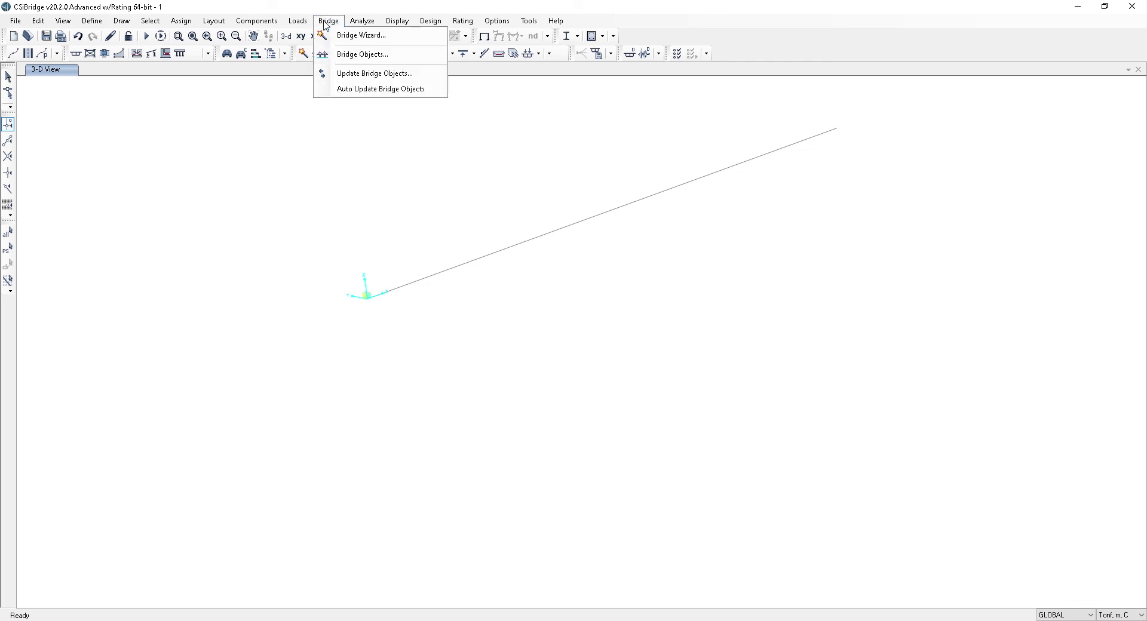
left_click(352, 54)
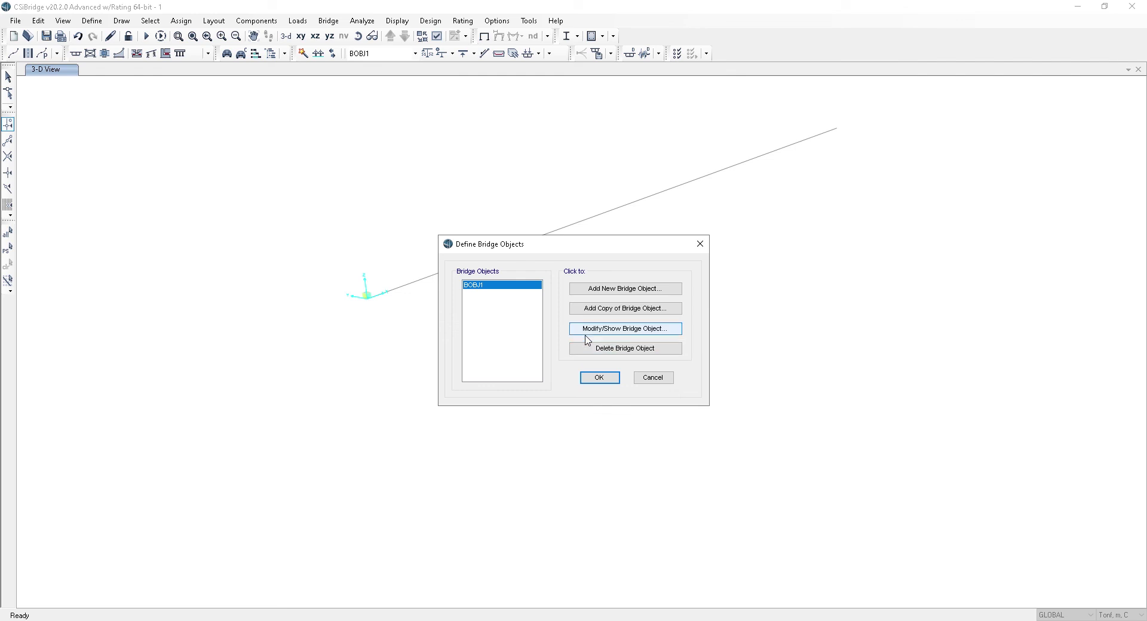
left_click(579, 332)
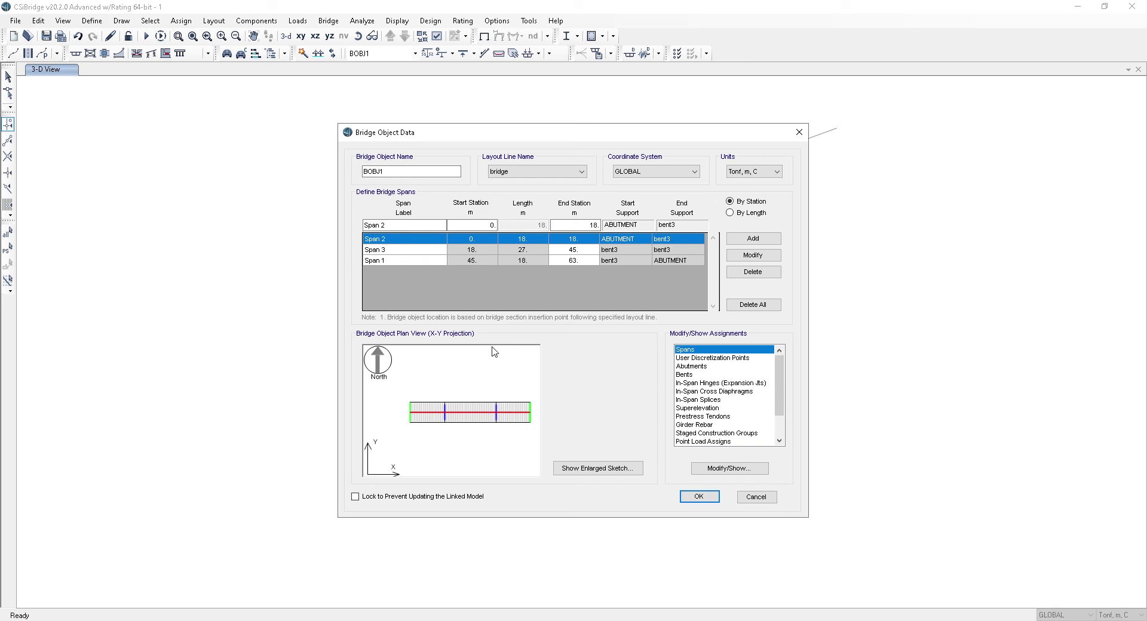
left_click(688, 376)
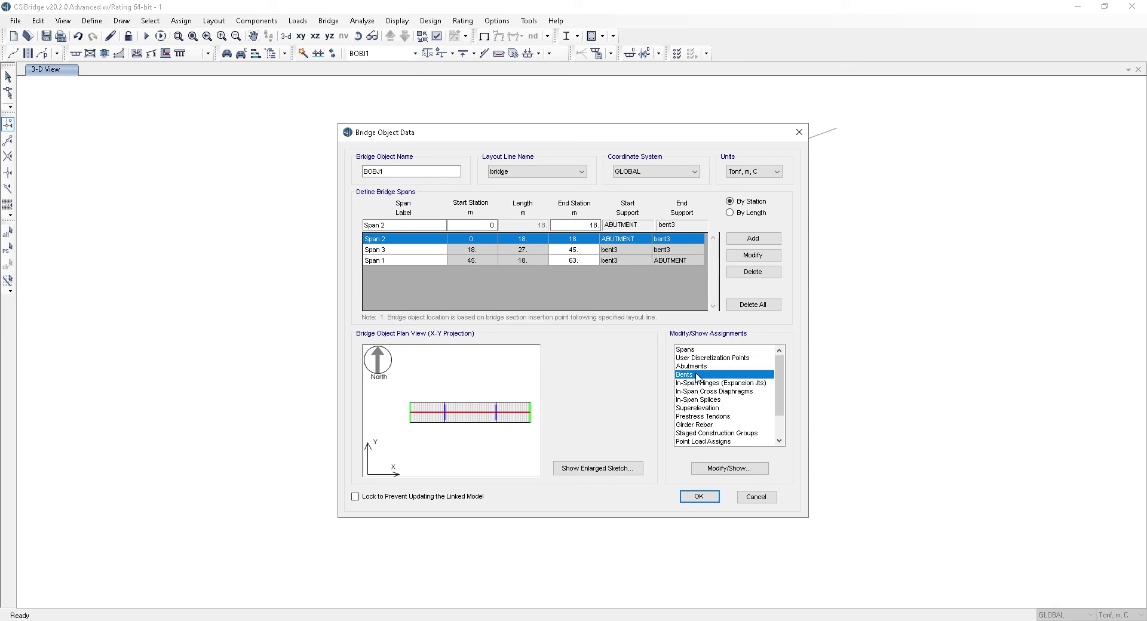
left_click(730, 470)
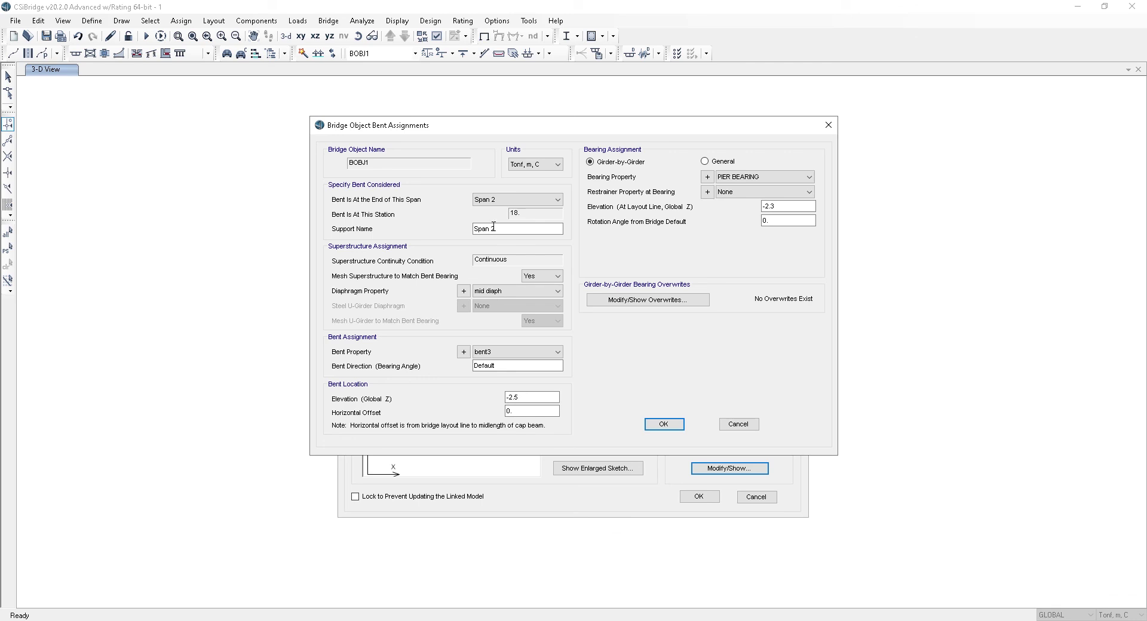
left_click(500, 353)
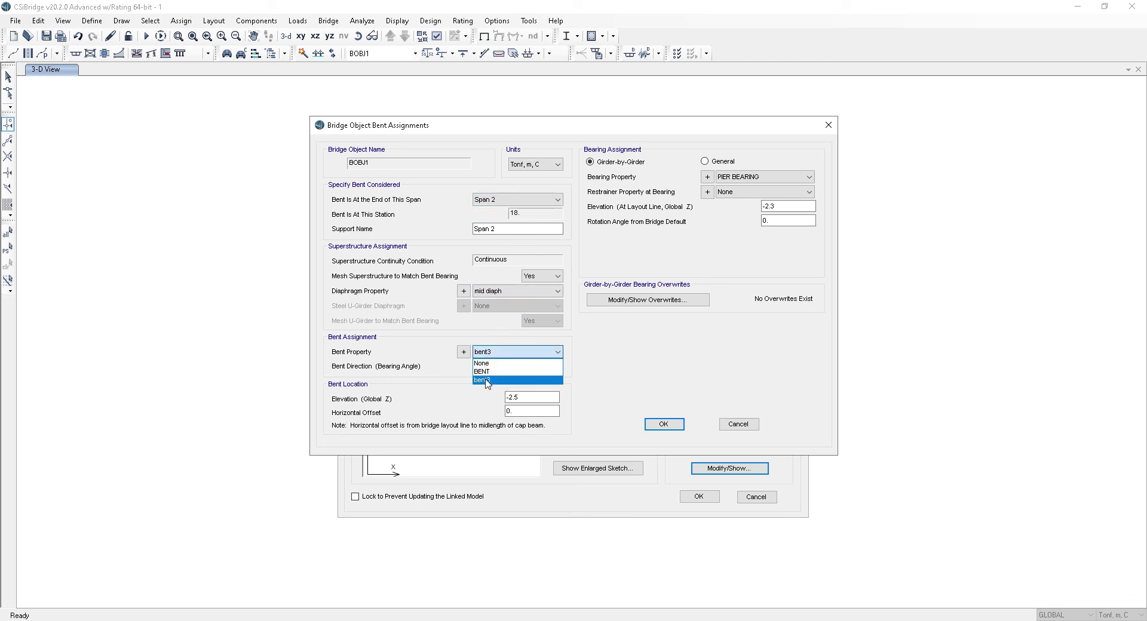
left_click(486, 381)
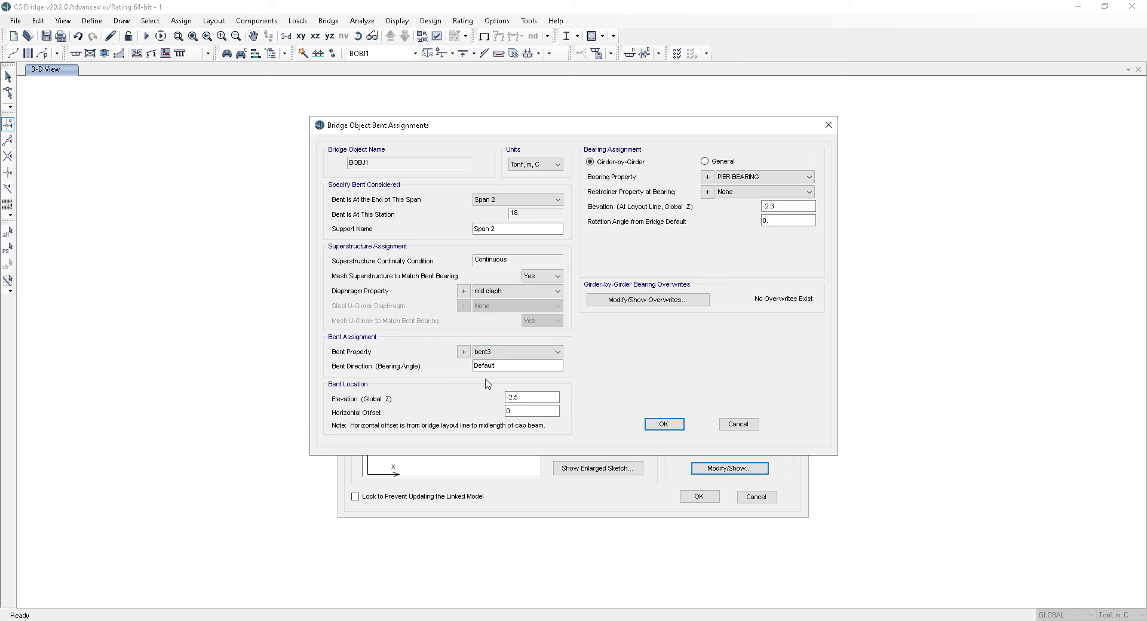
Choose bent3 as the bent property at the end of Span 3 and accept the bridge object changes
left_click(526, 200)
left_click(487, 219)
left_click(501, 352)
left_click(491, 379)
left_click(663, 424)
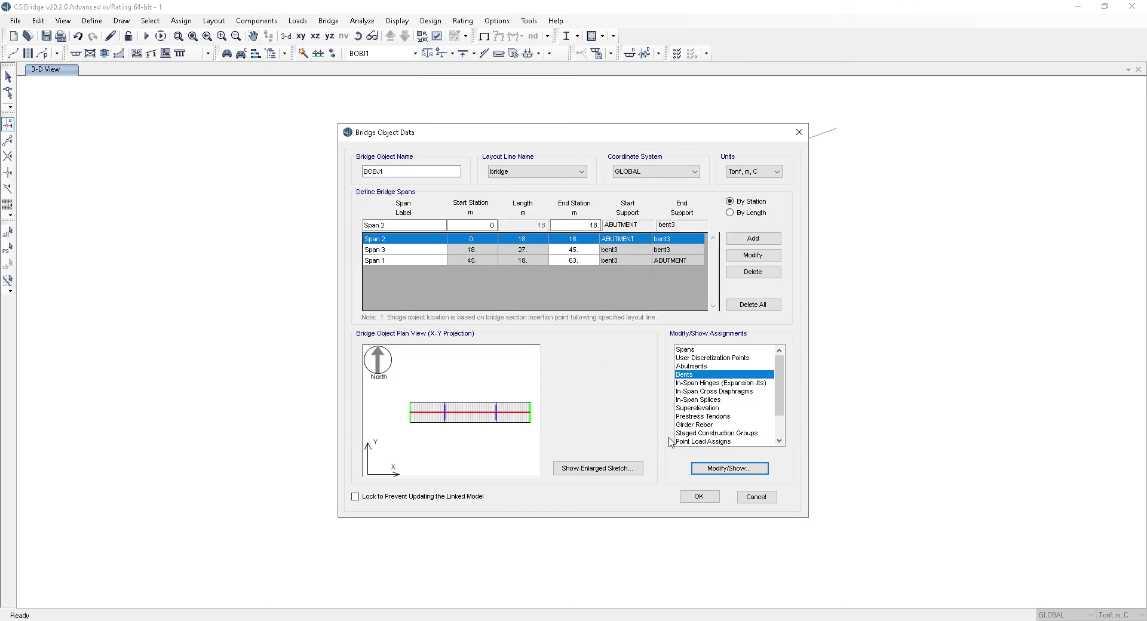
left_click(698, 497)
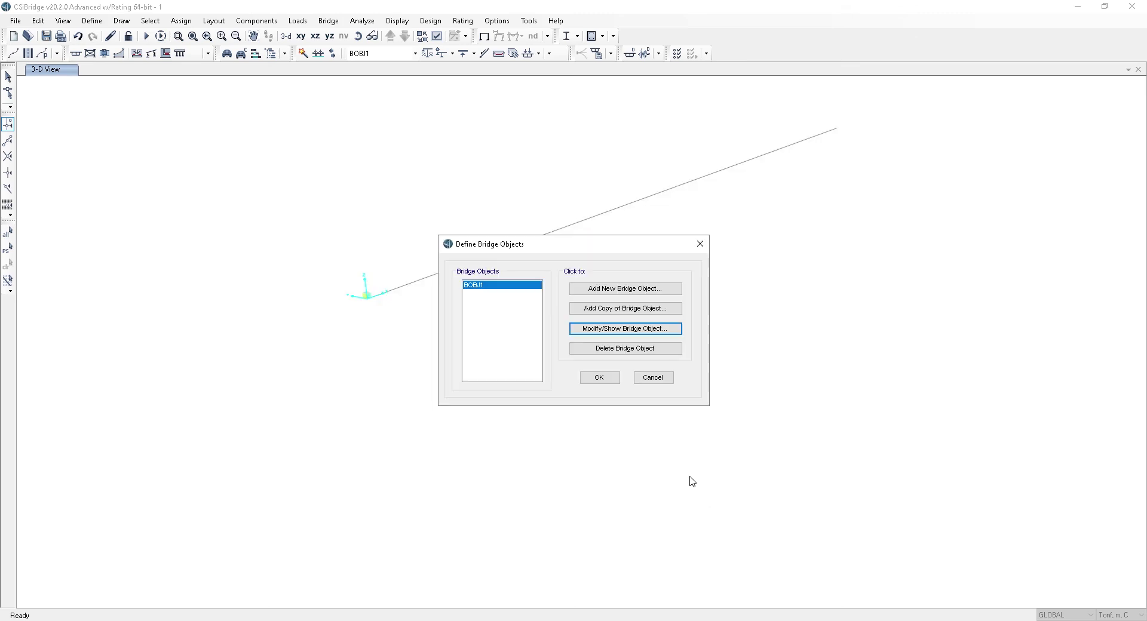
left_click(599, 377)
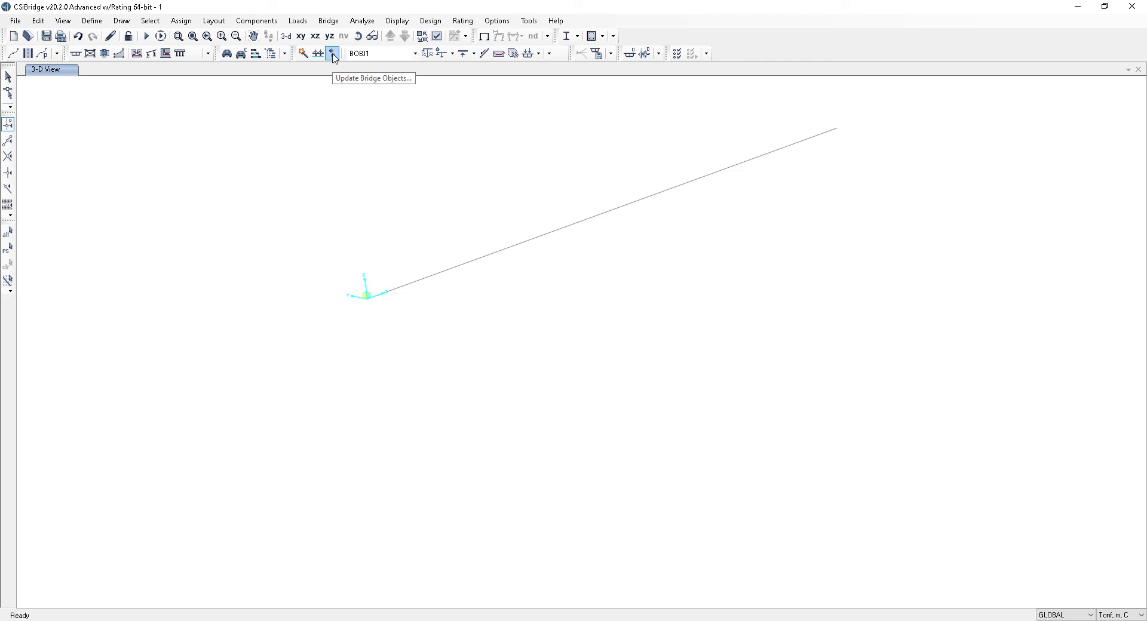
Update bridge object BOBJ1 by clearing and creating its linked model as an area object model with a 1.5 m maximum submesh size
left_click(329, 20)
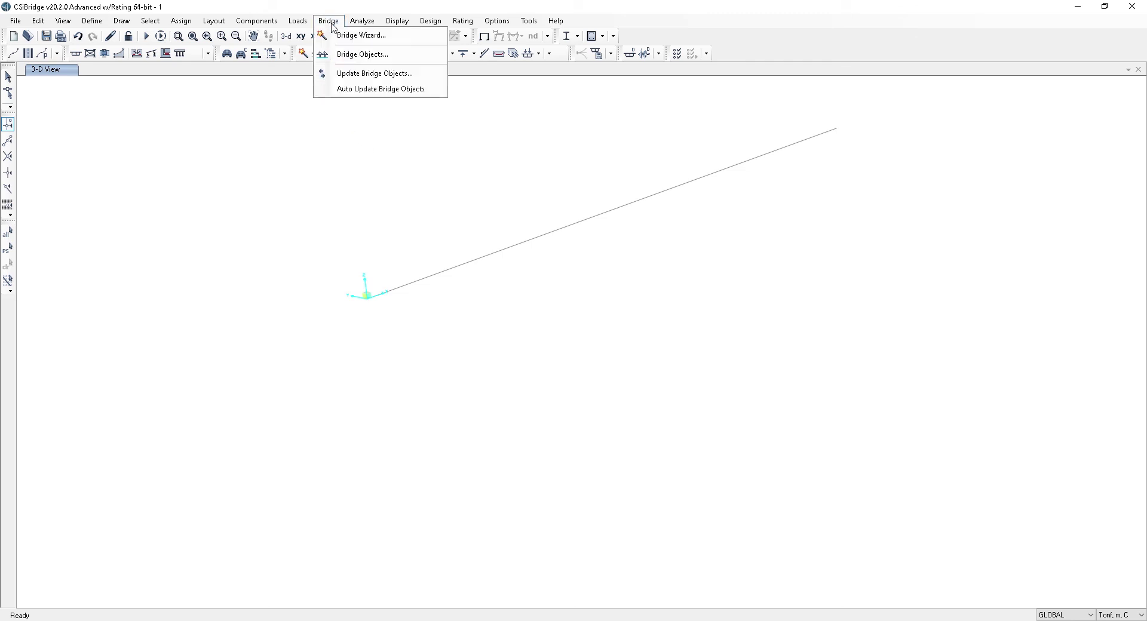
left_click(353, 74)
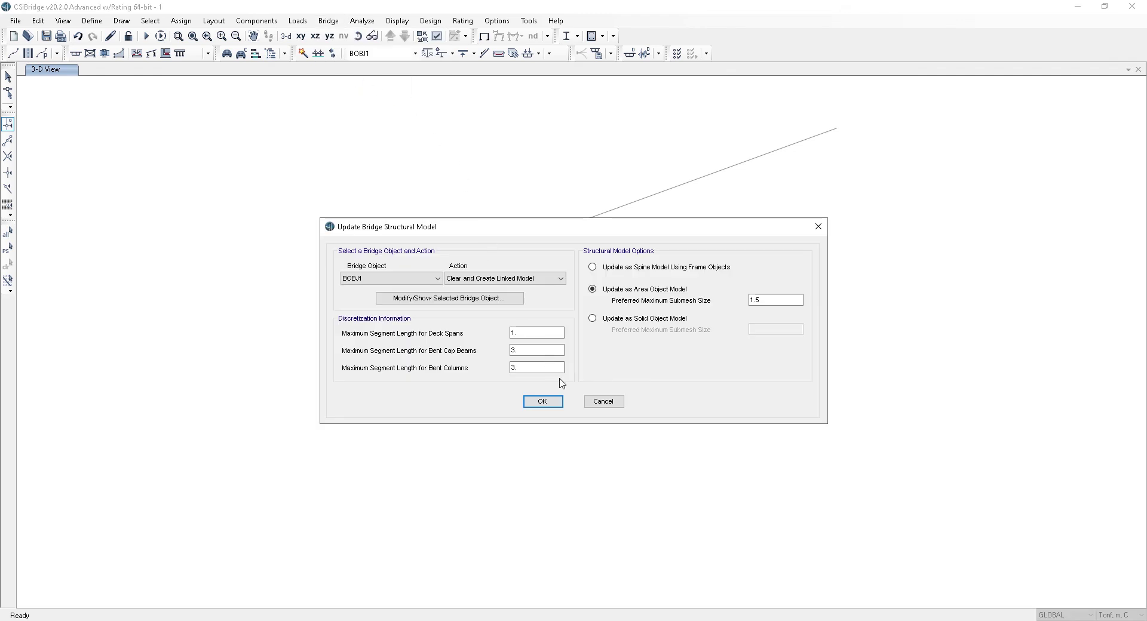
left_click(526, 404)
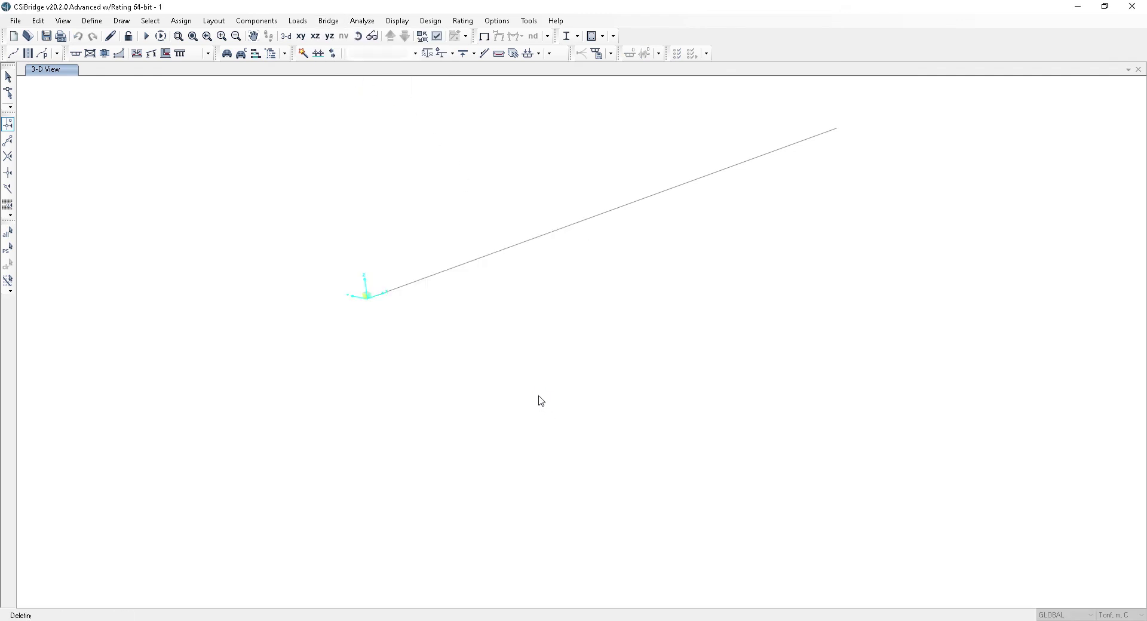